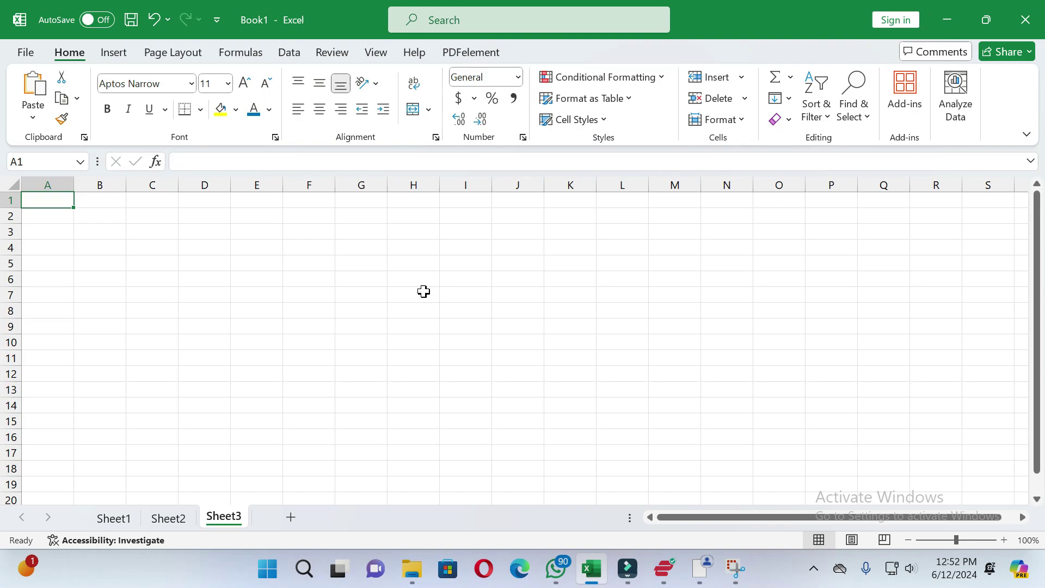
Step: Enter 1 and 2 in C4:C5 and extend the series to 16 in C19
{"action": "left_click", "coordinate": [135, 262]}
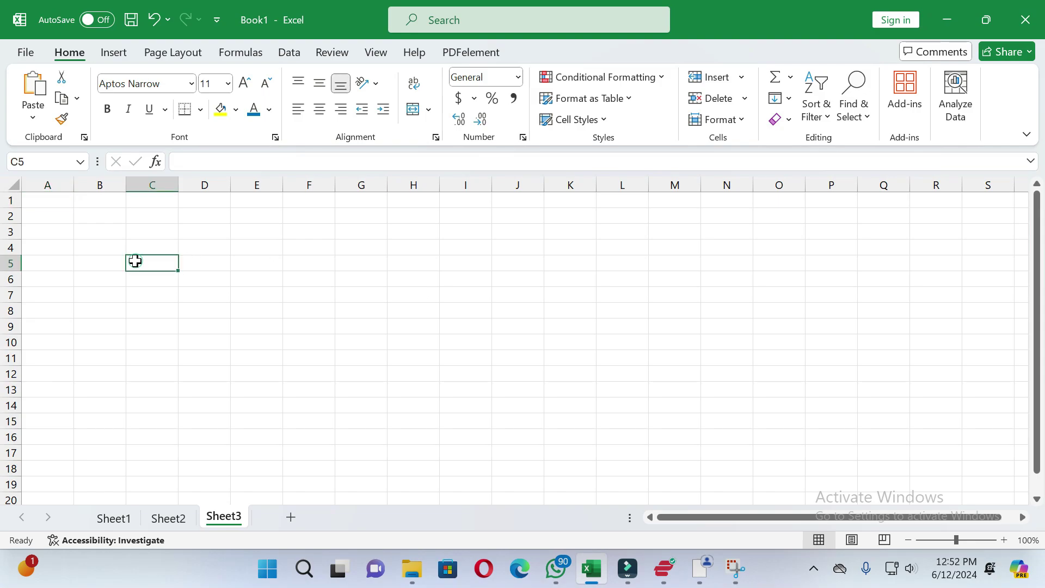
{"action": "left_click", "coordinate": [136, 250]}
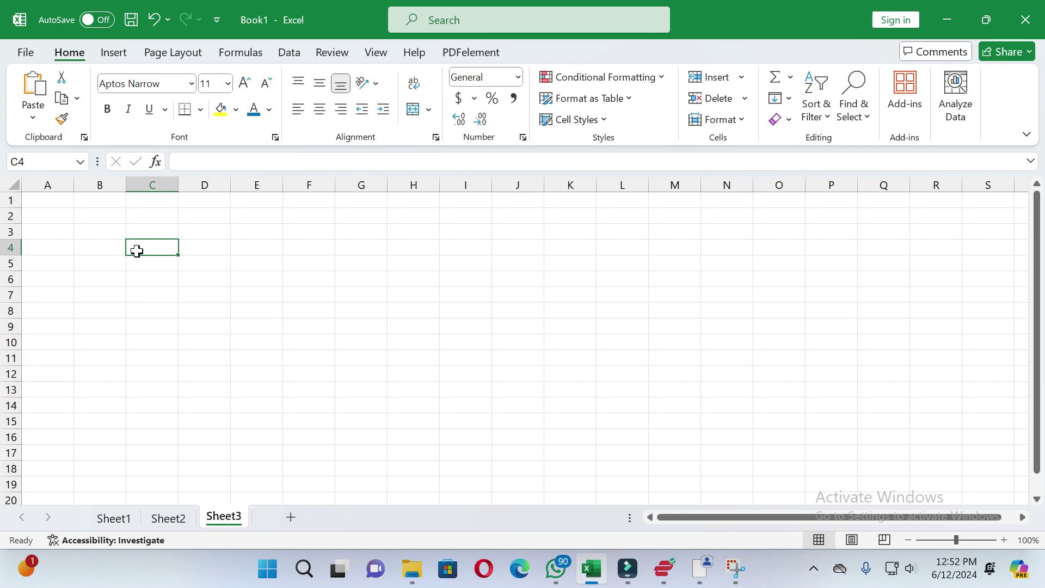
{"action": "type", "text": "1"}
{"action": "key", "text": "Return"}
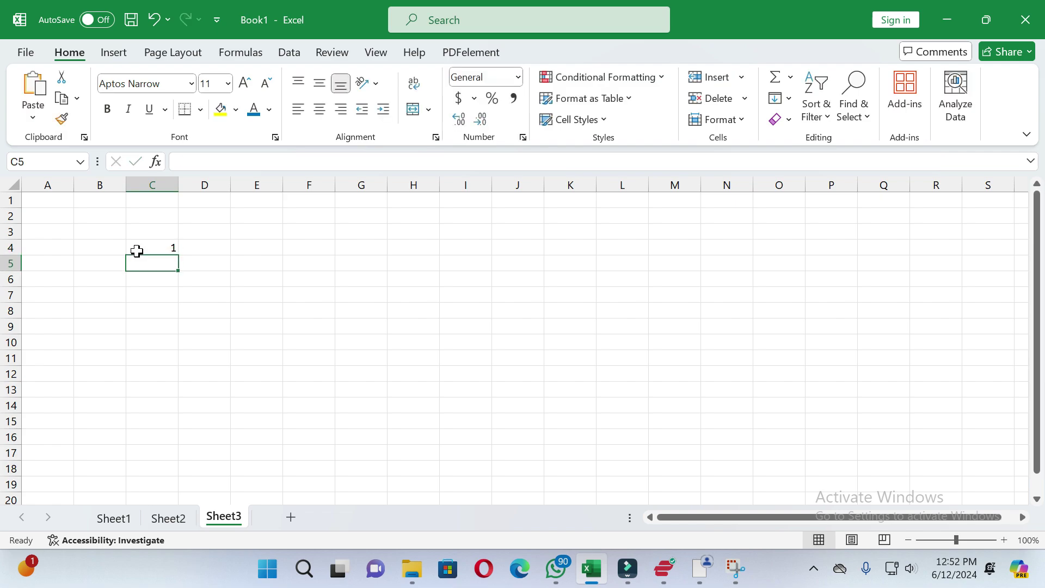
{"action": "type", "text": "2"}
{"action": "key", "text": "Return"}
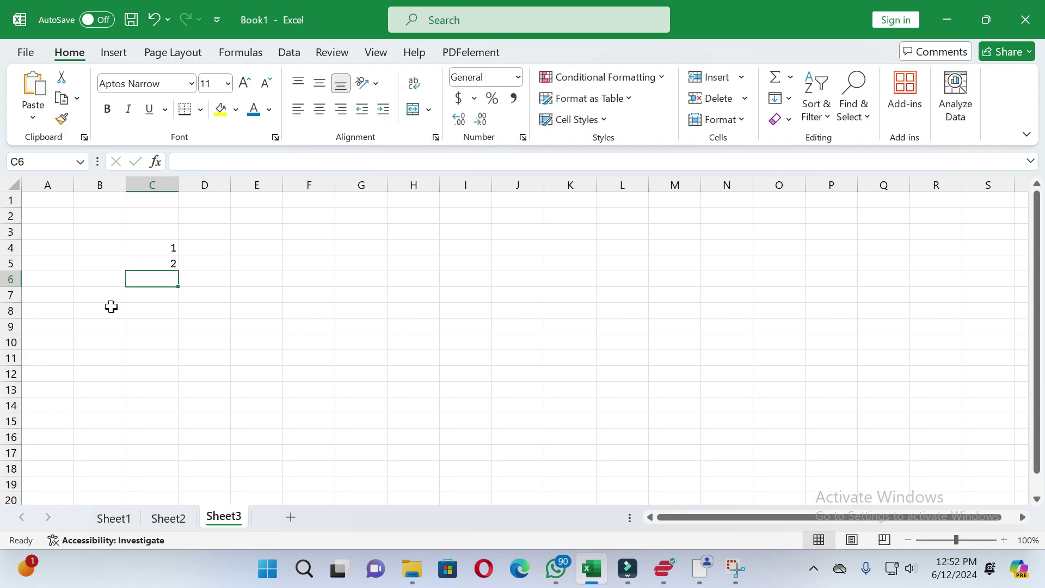
{"action": "left_click_drag", "start_coordinate": [149, 248], "coordinate": [156, 268]}
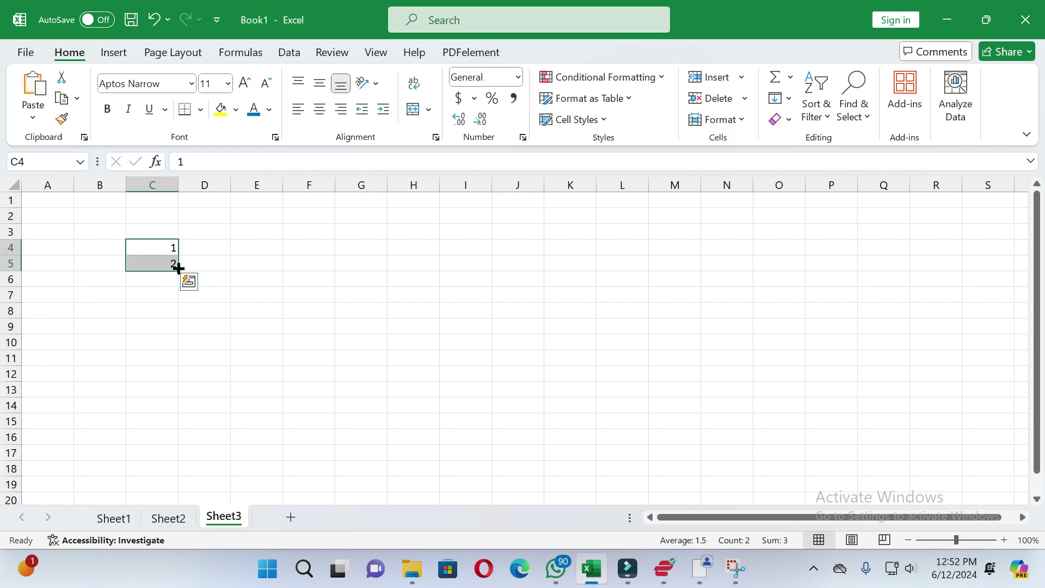
{"action": "left_click_drag", "start_coordinate": [175, 269], "coordinate": [186, 488]}
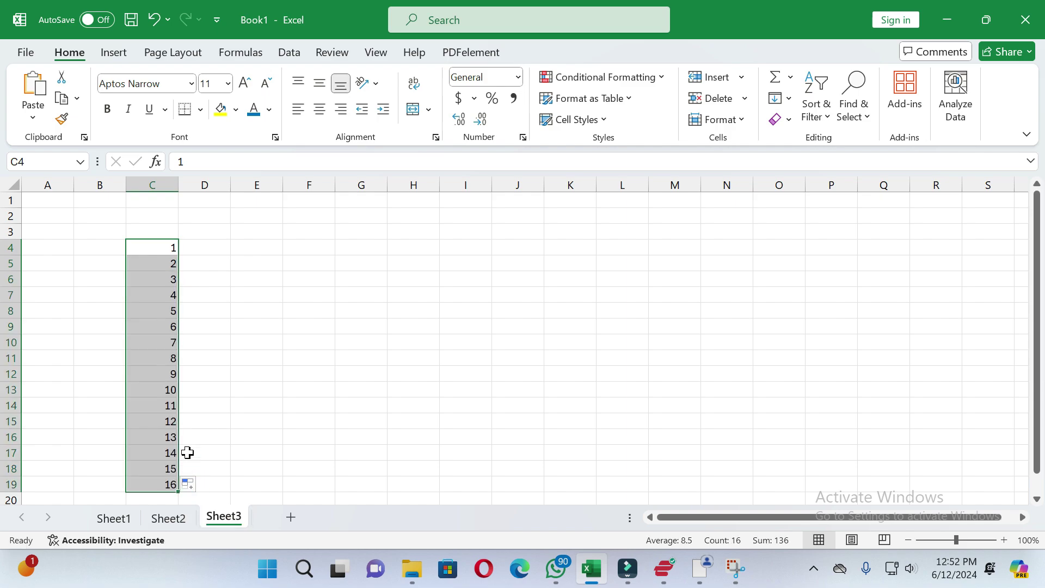
Step: Enter 1 in D4, fill it down to D19, and convert the copies to a Fill Series counting 1–16
{"action": "left_click", "coordinate": [224, 248]}
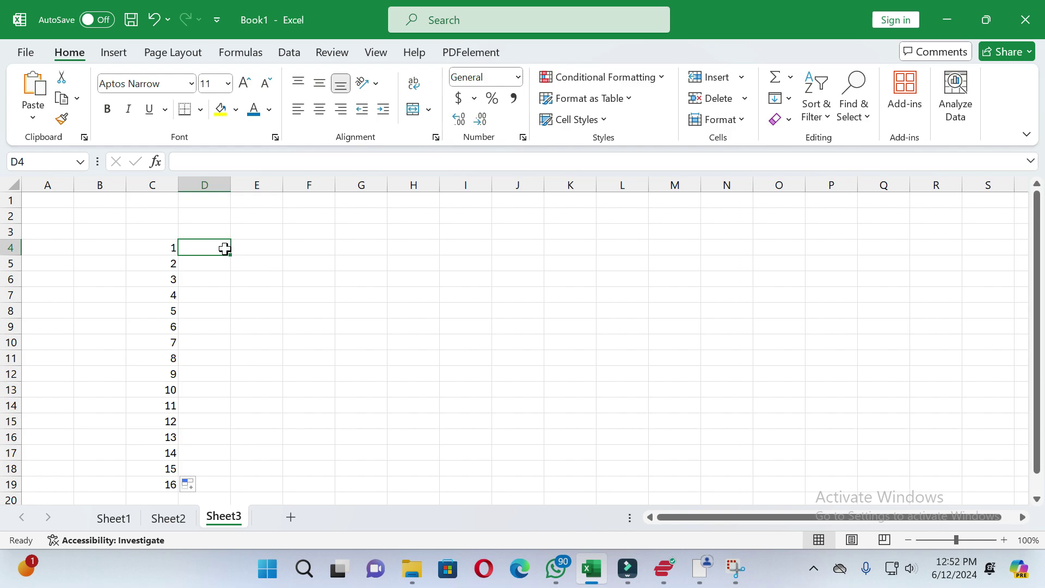
{"action": "type", "text": "1"}
{"action": "key", "text": "Return"}
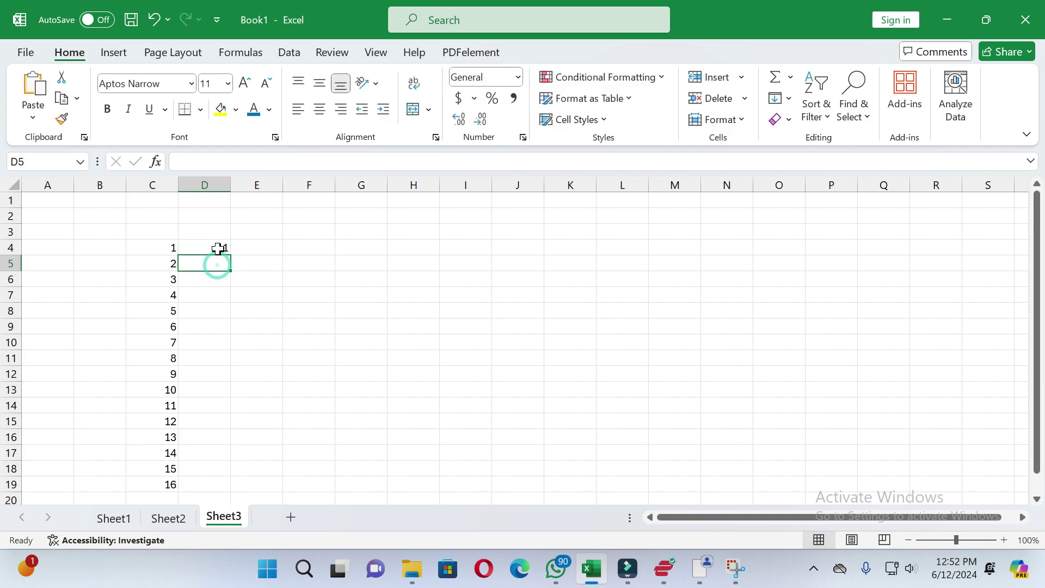
{"action": "left_click", "coordinate": [218, 248]}
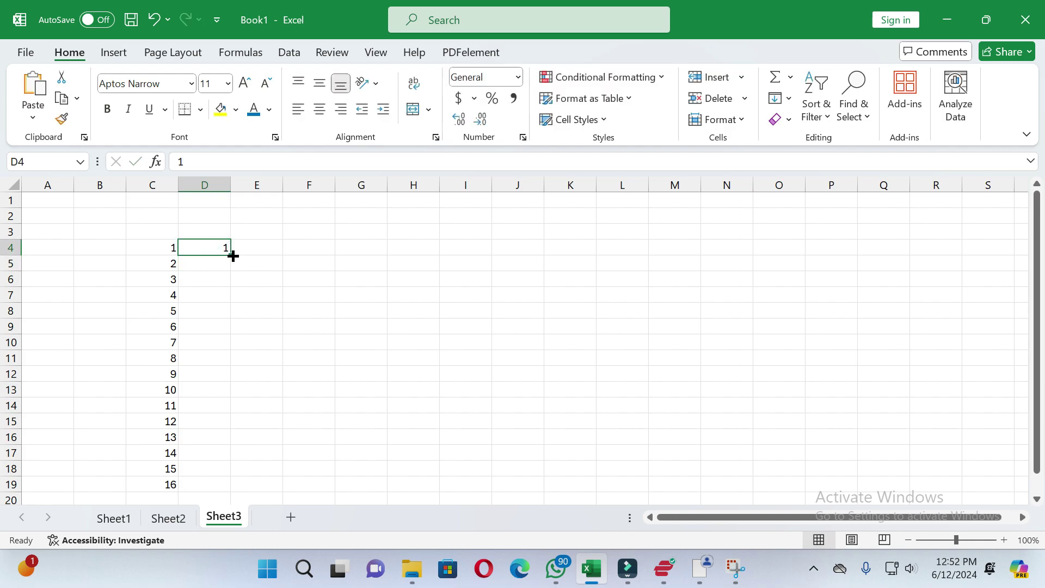
{"action": "left_click_drag", "start_coordinate": [230, 255], "coordinate": [246, 489]}
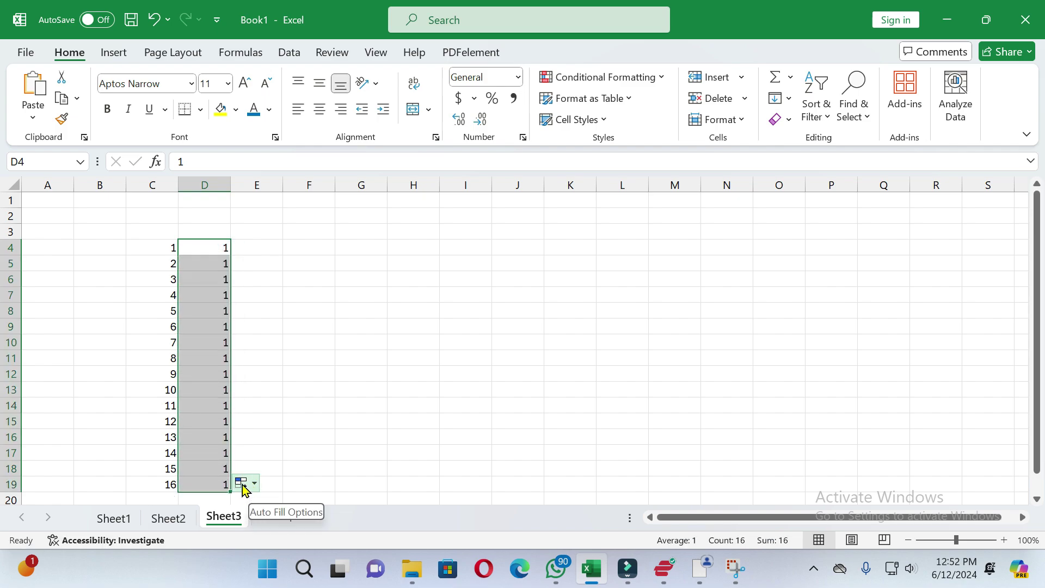
{"action": "left_click", "coordinate": [243, 484]}
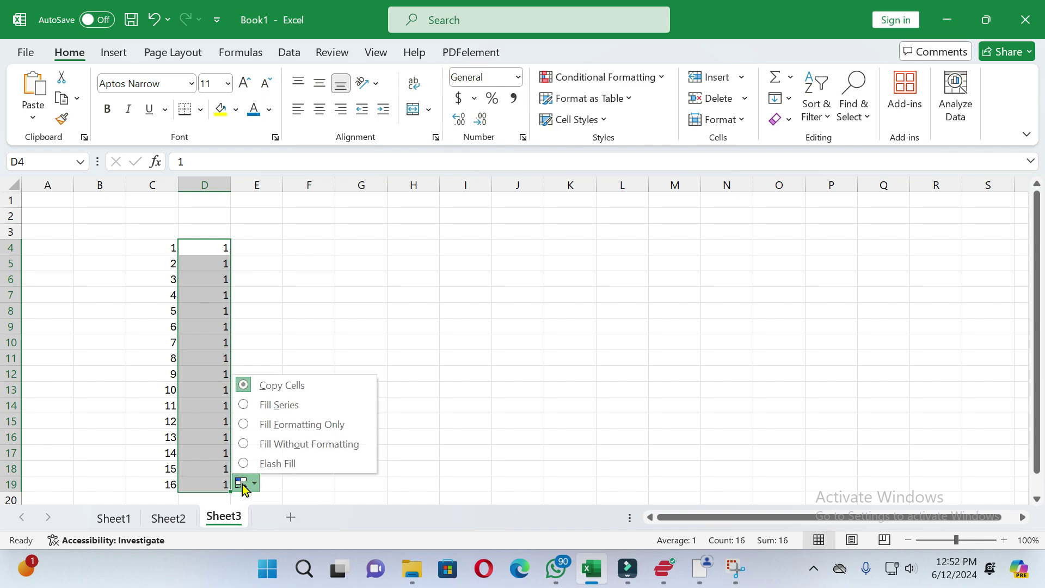
{"action": "left_click", "coordinate": [270, 407]}
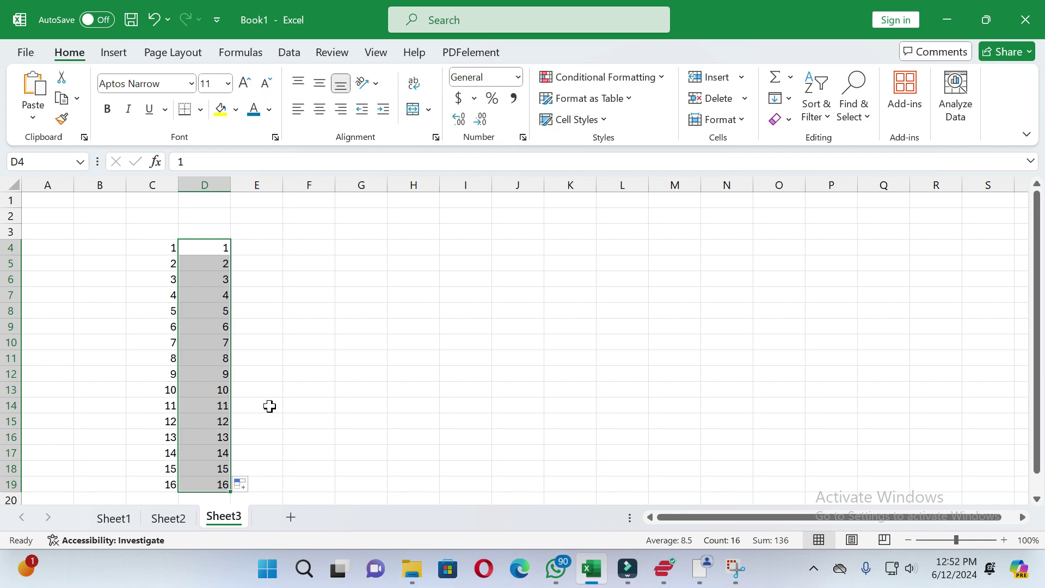
{"action": "left_click", "coordinate": [262, 252]}
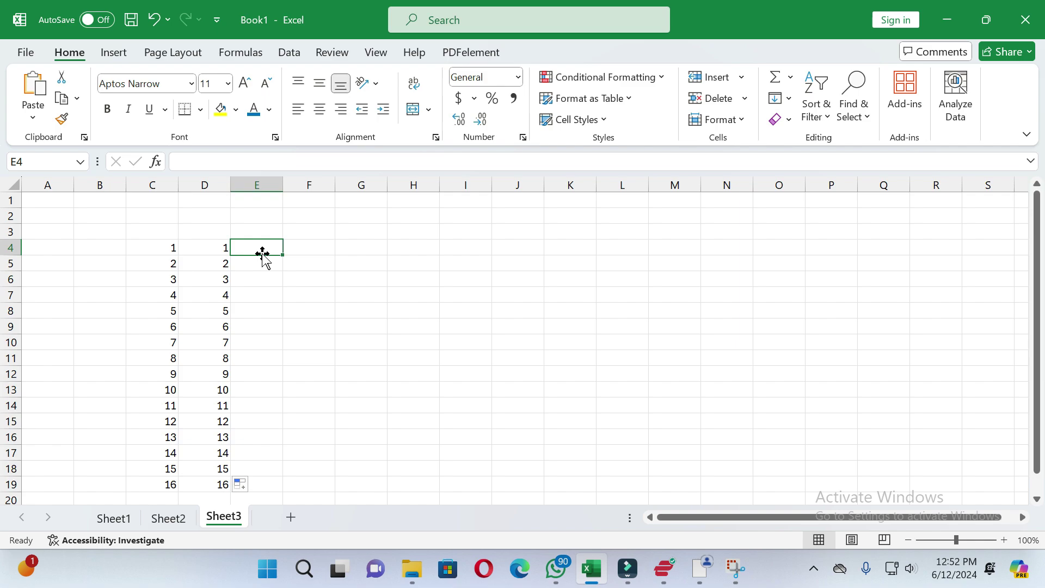
Step: Enter 5 and 6 in E4:E5 and extend the series to 20 in E19
{"action": "type", "text": "5"}
{"action": "key", "text": "Return"}
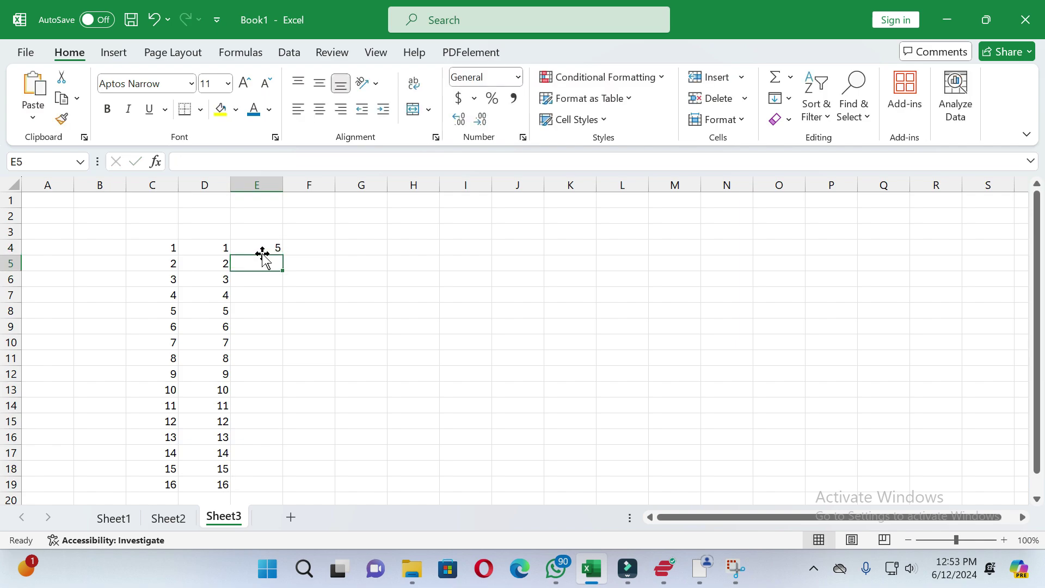
{"action": "type", "text": "6"}
{"action": "key", "text": "Return"}
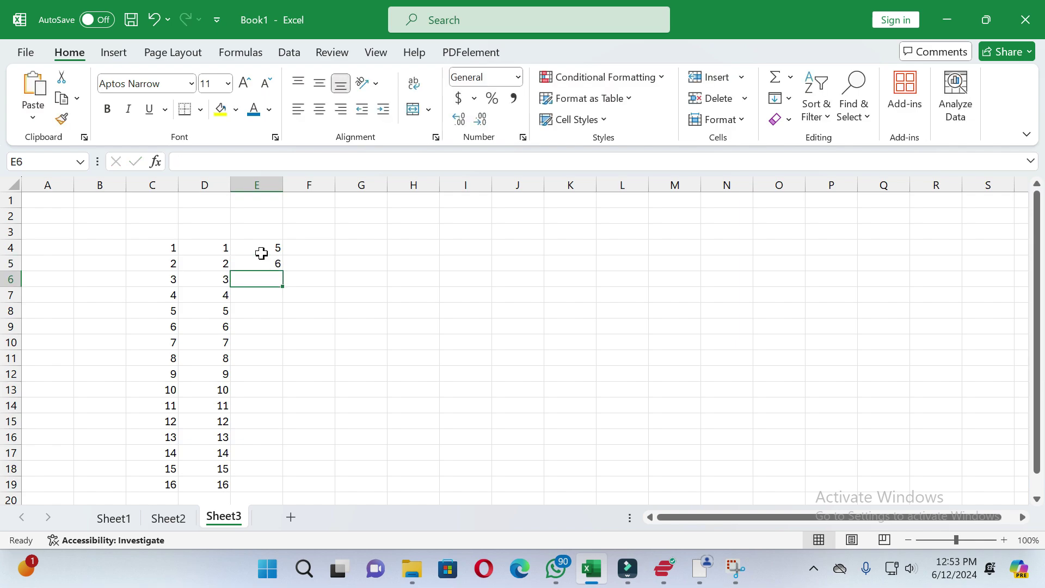
{"action": "left_click_drag", "start_coordinate": [261, 252], "coordinate": [261, 266]}
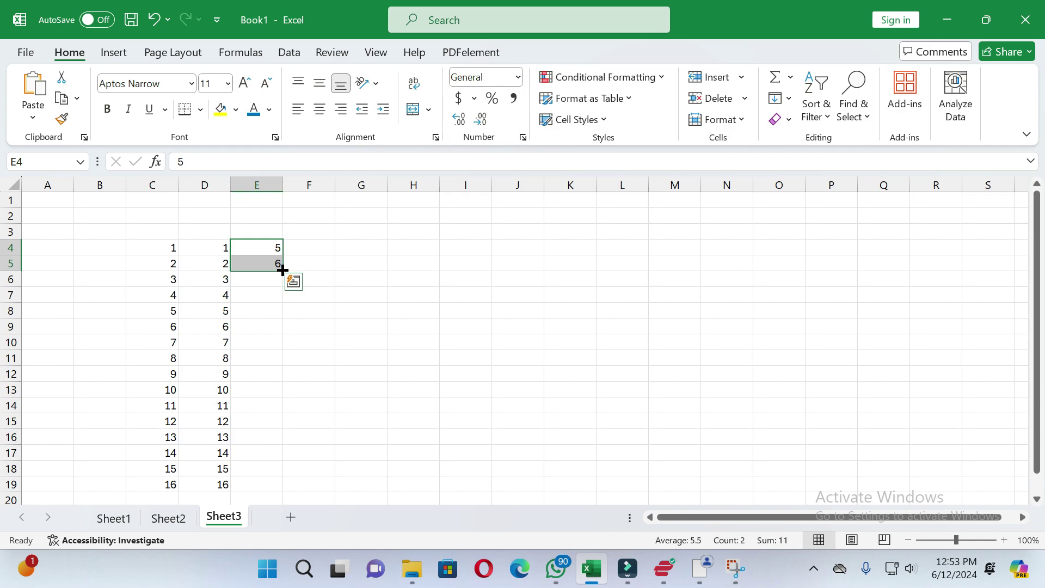
{"action": "left_click_drag", "start_coordinate": [282, 270], "coordinate": [276, 492]}
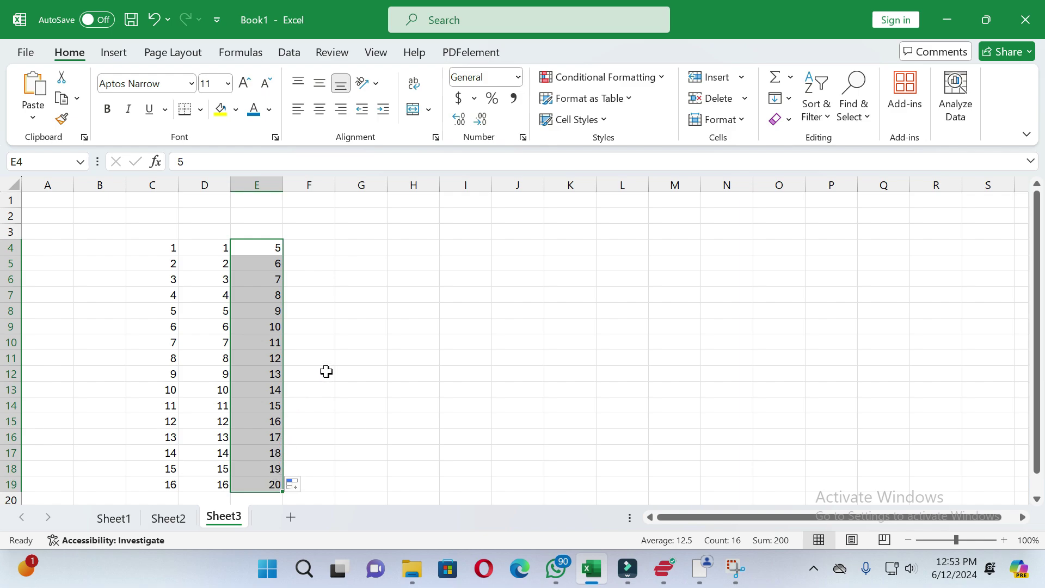
{"action": "left_click", "coordinate": [314, 247]}
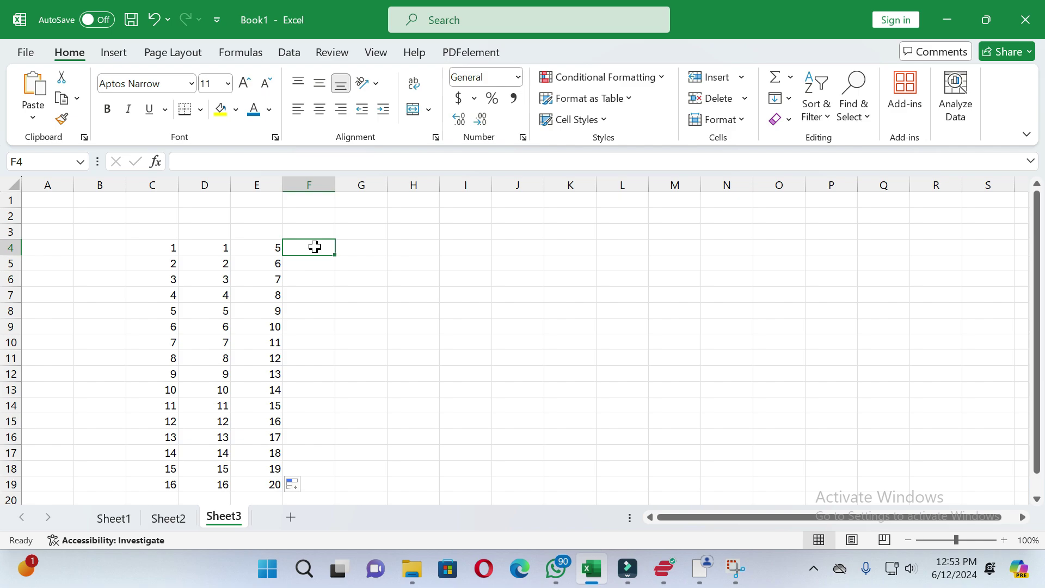
Step: Enter Monday in F4, fill weekdays down to F19, and widen column F to fit Wednesday
{"action": "type", "text": "mo"}
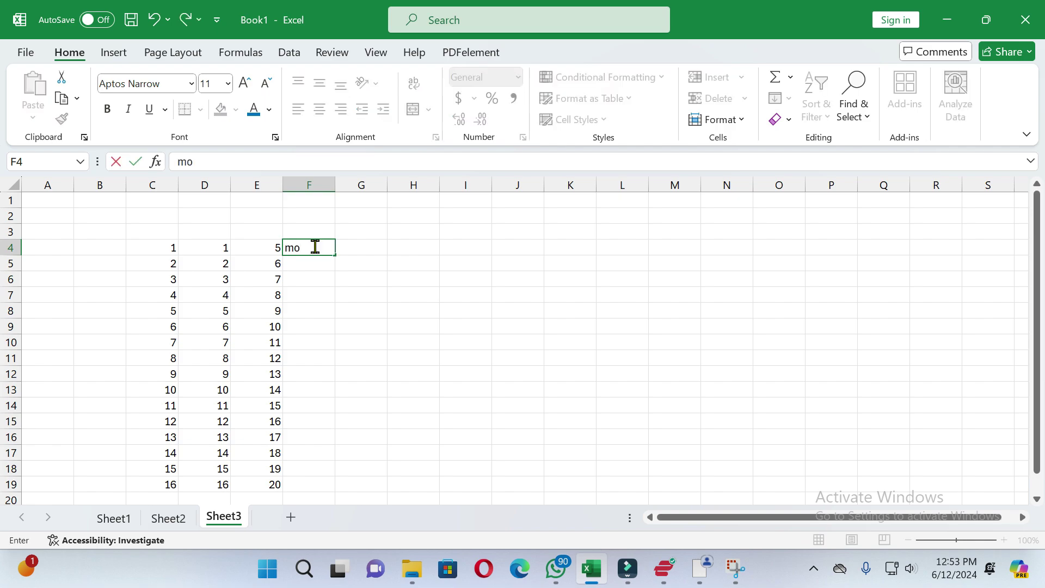
{"action": "type", "text": "d"}
{"action": "key", "text": "BackSpace"}
{"action": "type", "text": "nday"}
{"action": "key", "text": "Return"}
{"action": "left_click", "coordinate": [322, 246]}
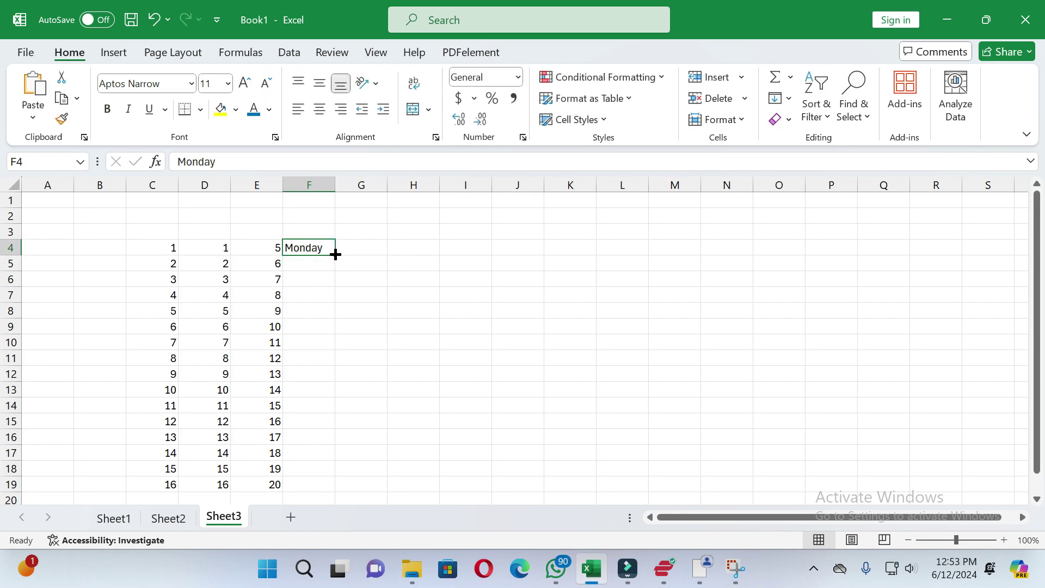
{"action": "left_click_drag", "start_coordinate": [336, 254], "coordinate": [352, 484]}
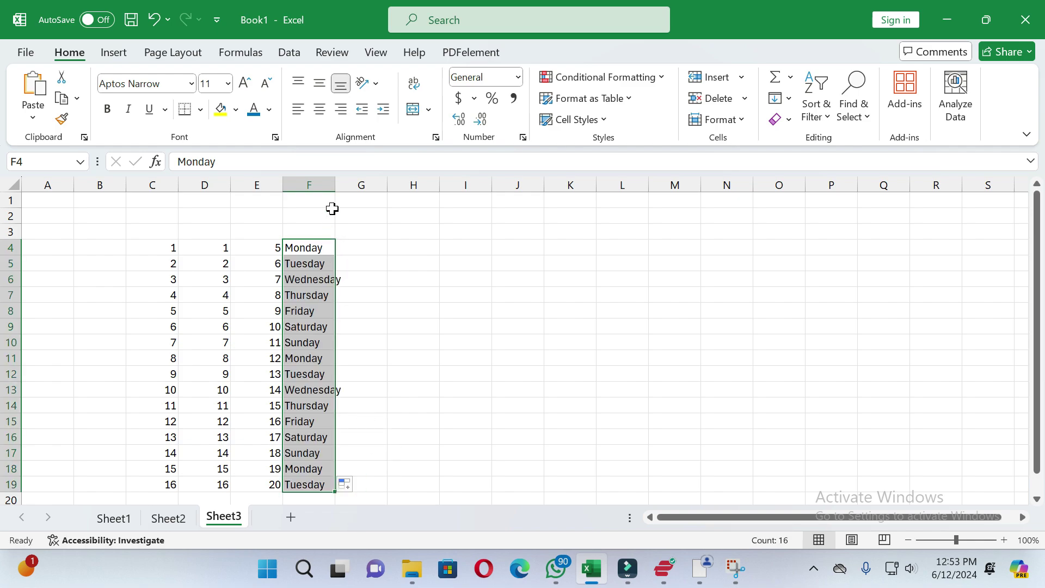
{"action": "left_click_drag", "start_coordinate": [335, 190], "coordinate": [347, 193]}
{"action": "left_click", "coordinate": [378, 246]}
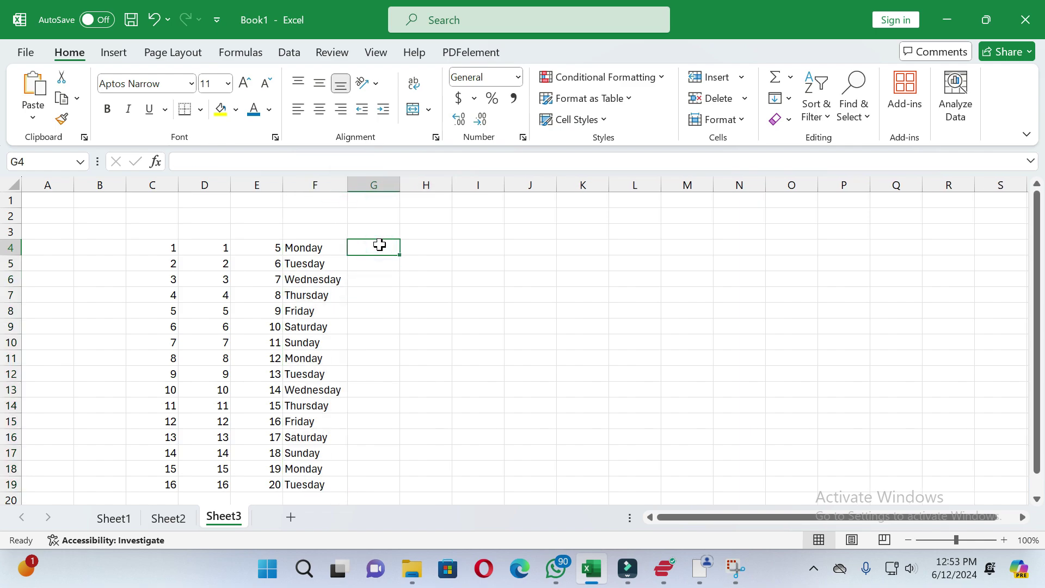
Step: Enter jan in G4 and fill abbreviated months down to apr in G19
{"action": "type", "text": "ja"}
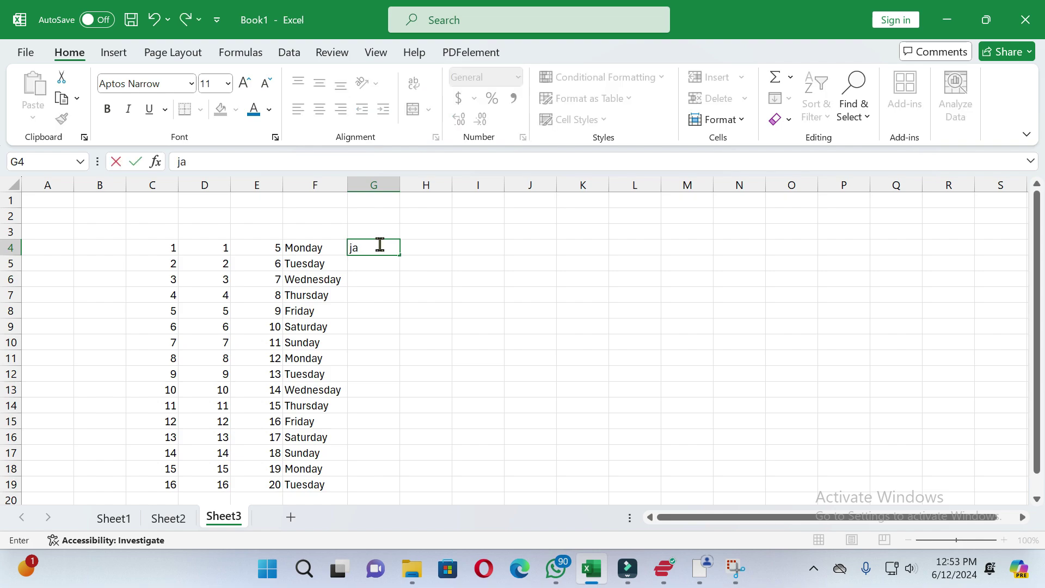
{"action": "type", "text": "n"}
{"action": "left_click", "coordinate": [379, 265]}
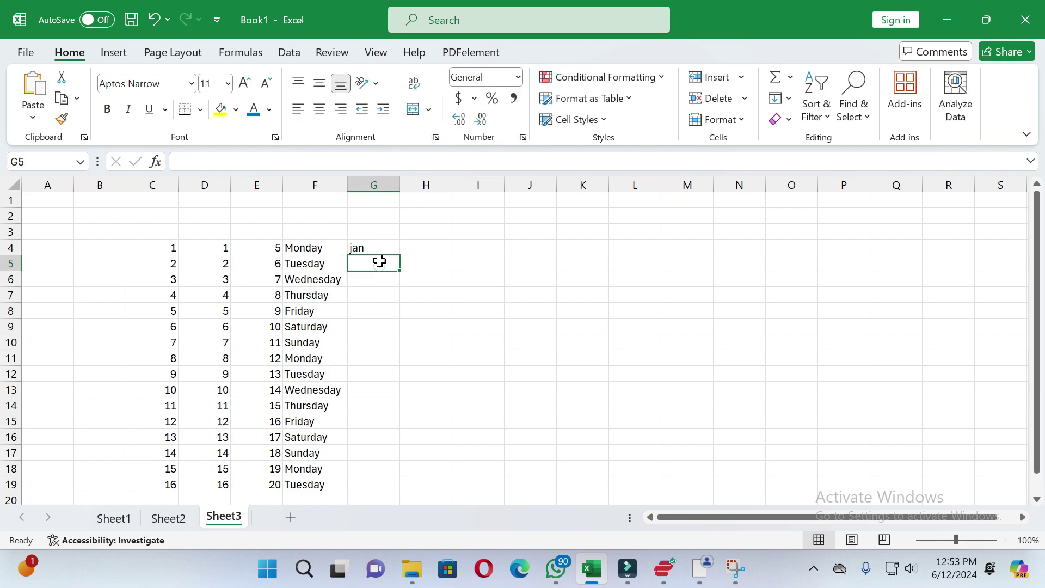
{"action": "left_click", "coordinate": [383, 248]}
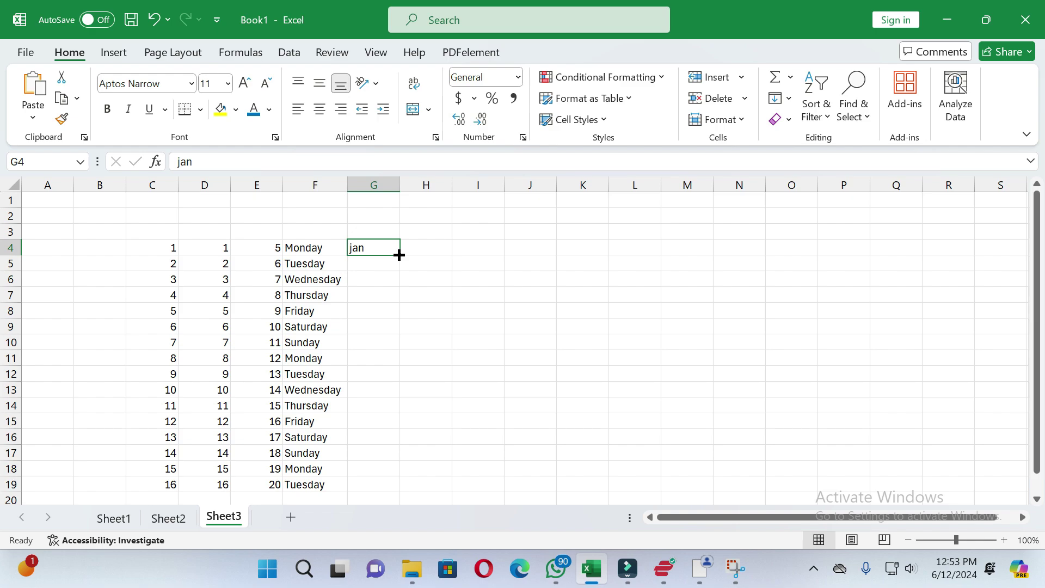
{"action": "left_click_drag", "start_coordinate": [399, 255], "coordinate": [386, 484]}
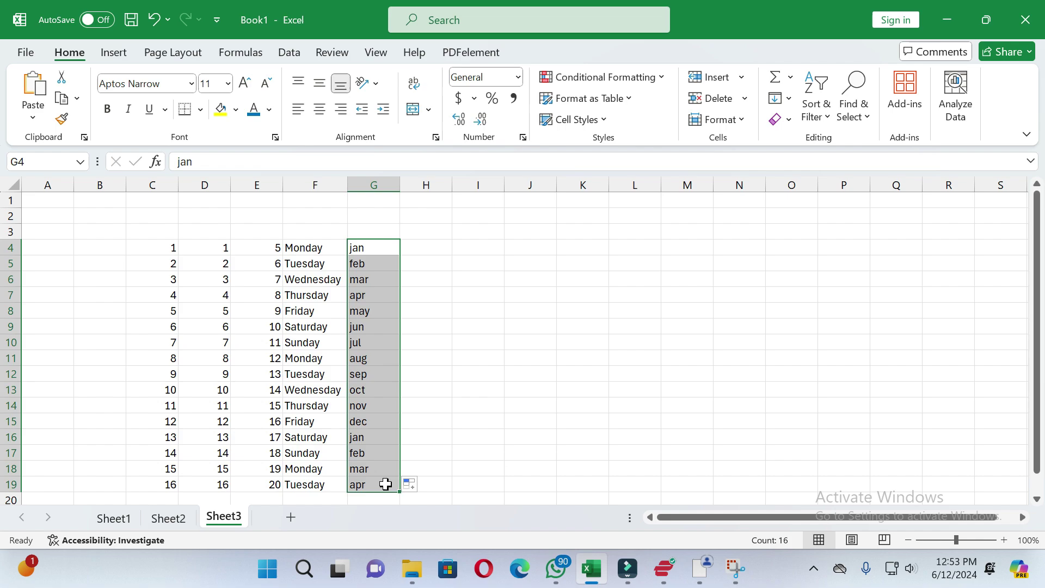
{"action": "left_click_drag", "start_coordinate": [430, 248], "coordinate": [429, 485]}
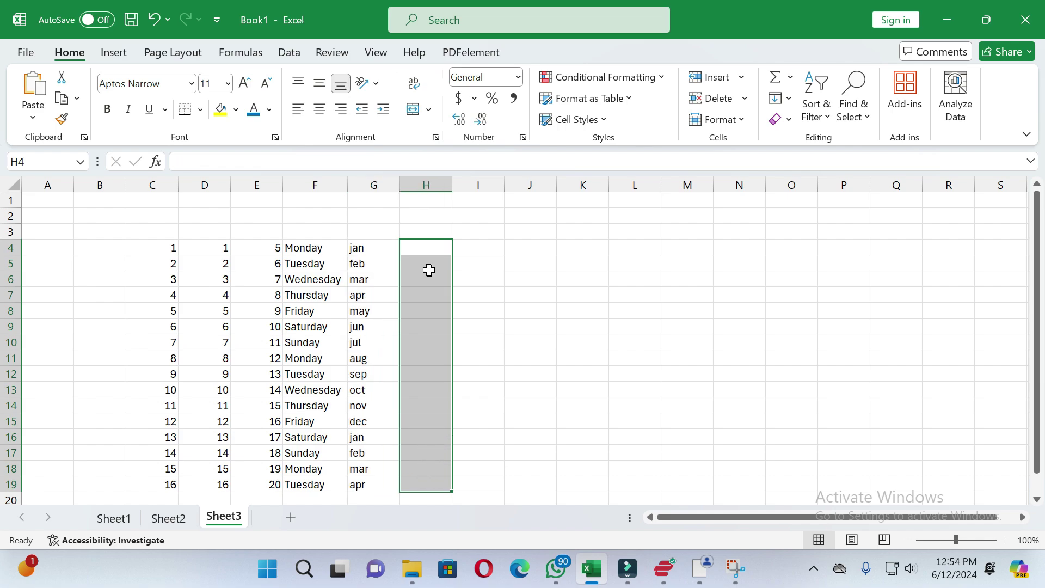
{"action": "left_click", "coordinate": [523, 274]}
{"action": "left_click", "coordinate": [425, 247]}
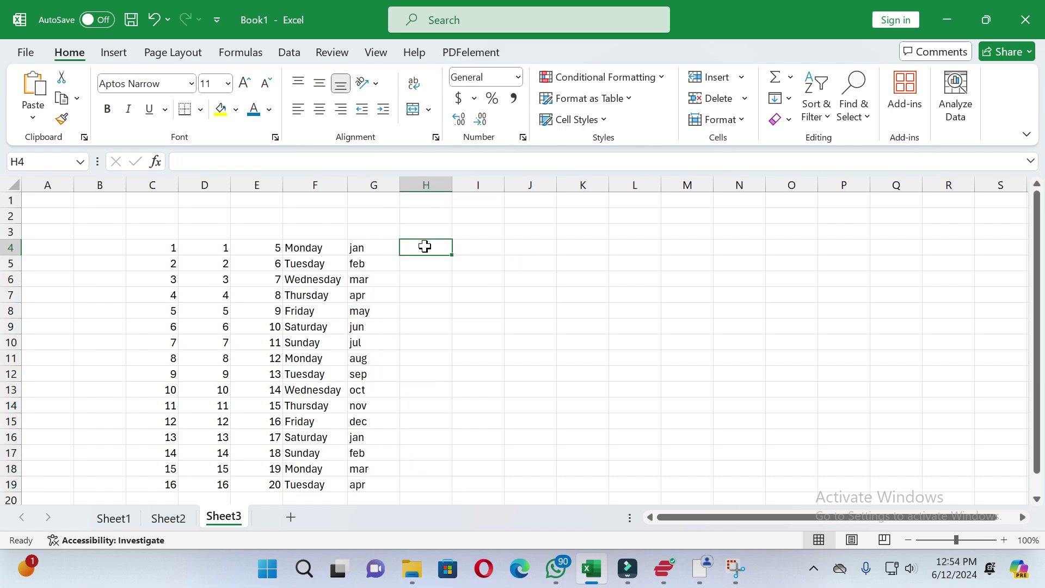
Step: Enter 2021 and 2022 in H4:H5 and extend the years to 2036 in H19
{"action": "type", "text": "2"}
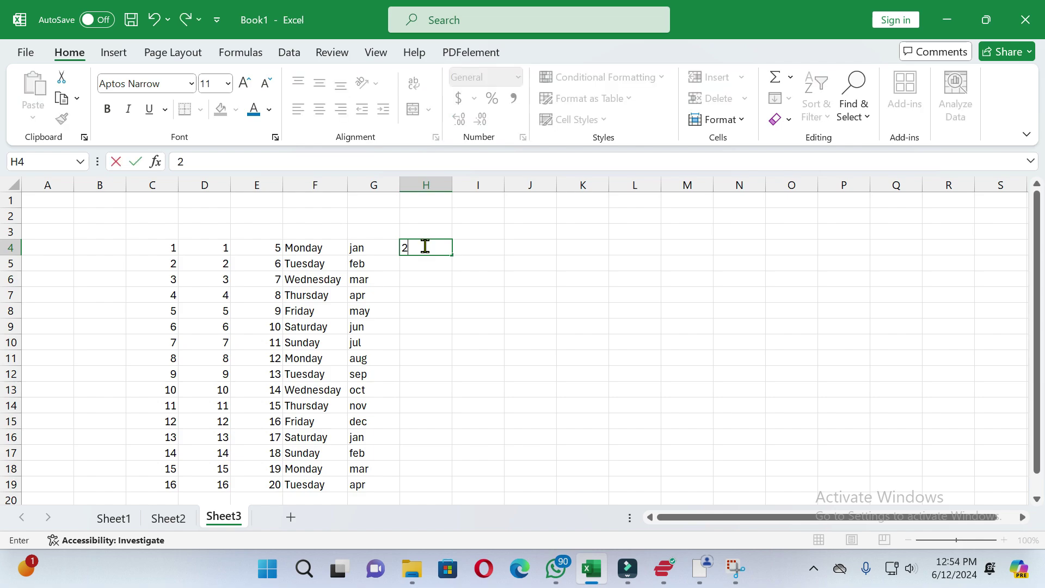
{"action": "type", "text": "021"}
{"action": "key", "text": "Return"}
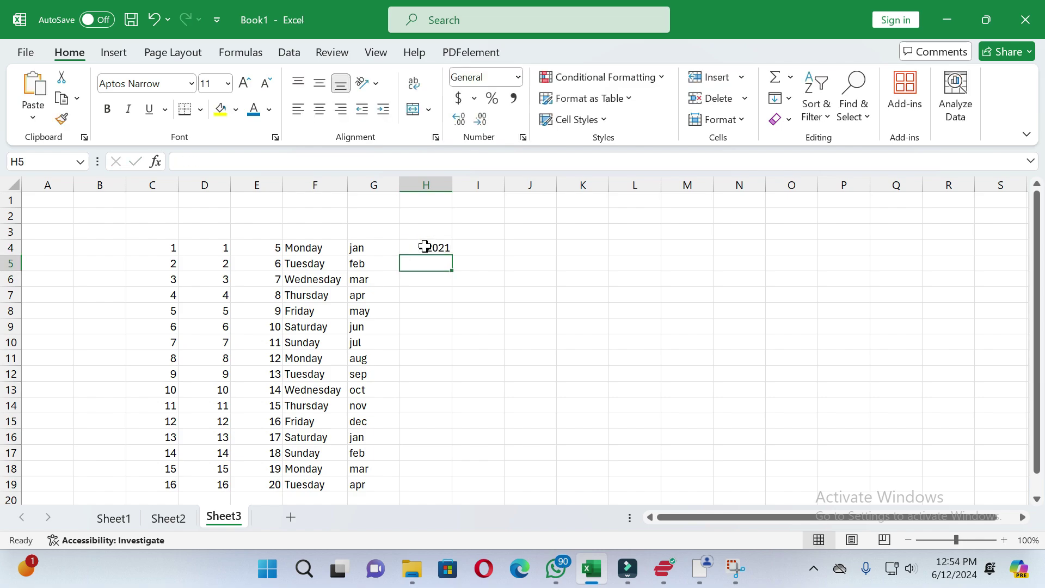
{"action": "type", "text": "2022"}
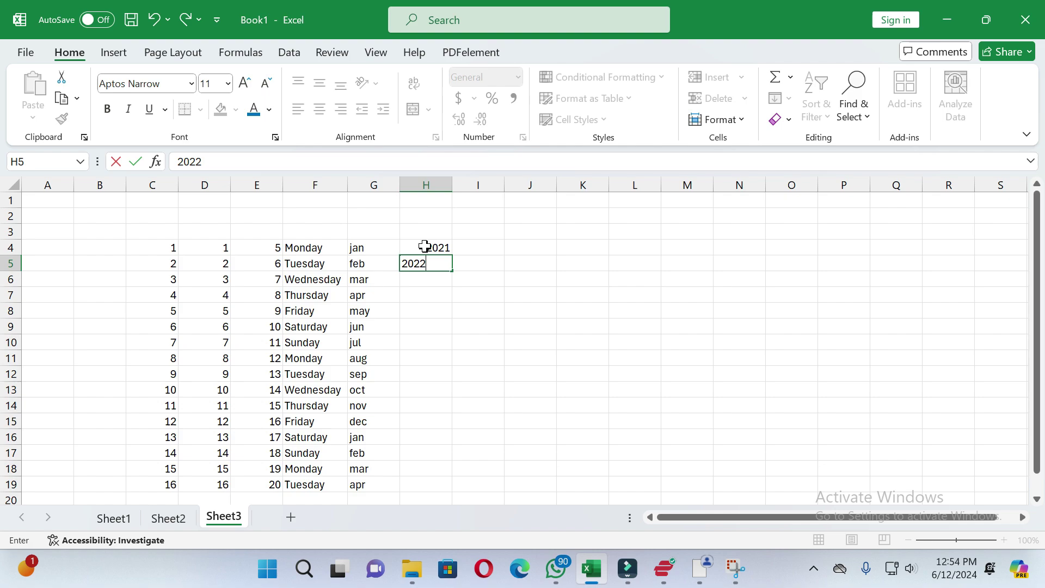
{"action": "key", "text": "Return"}
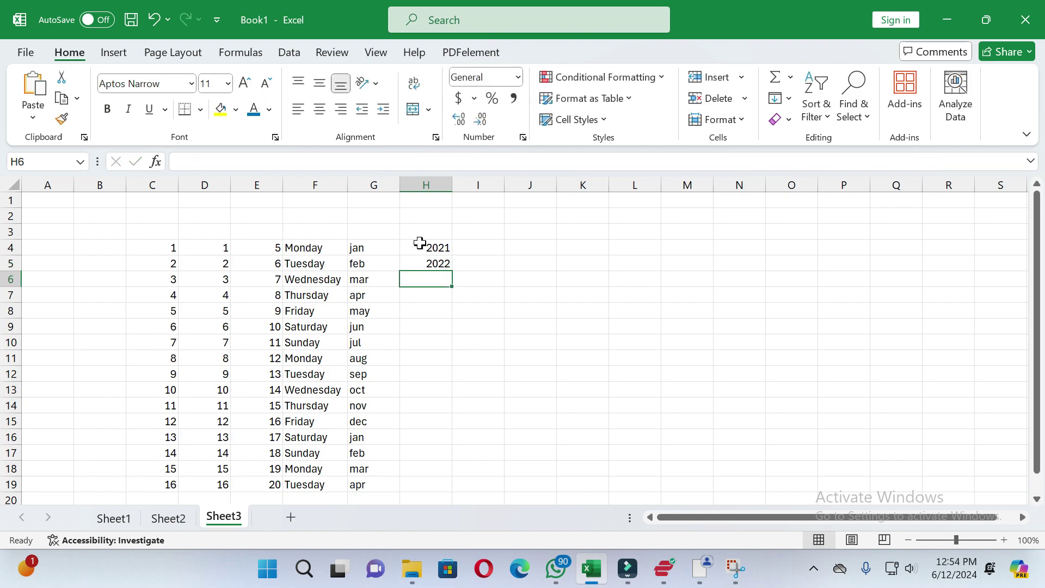
{"action": "left_click_drag", "start_coordinate": [420, 240], "coordinate": [442, 272]}
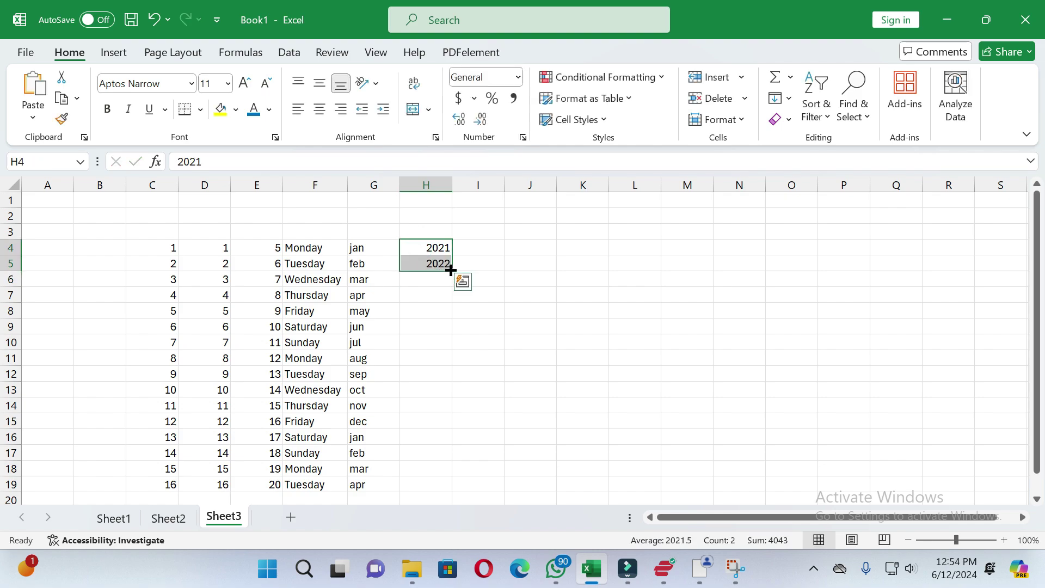
{"action": "left_click_drag", "start_coordinate": [451, 270], "coordinate": [435, 486]}
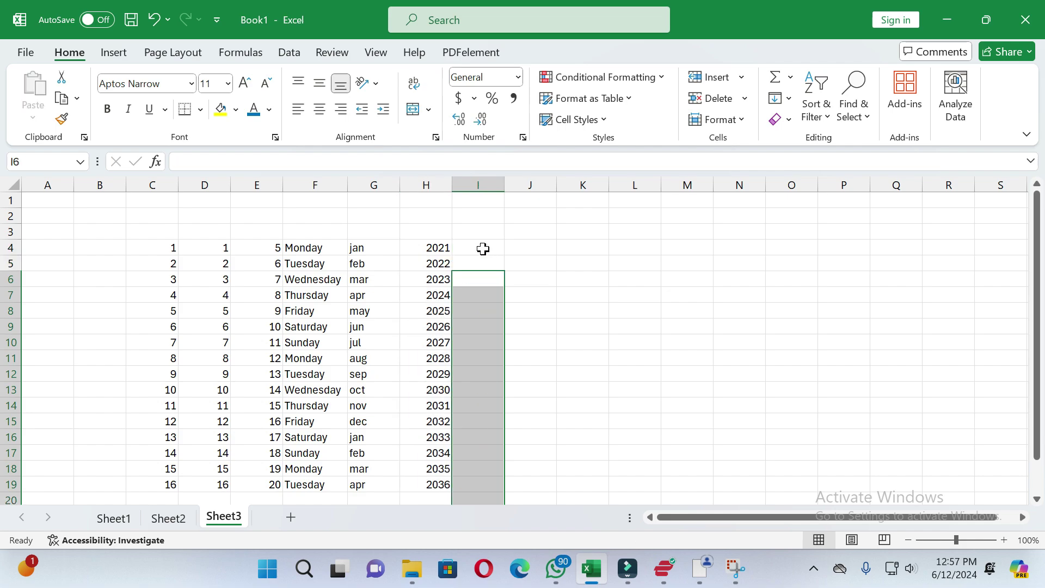
Step: Enter QUESTION1 in I4, fill labels to QUESTION16 in I19, and widen column I
{"action": "left_click", "coordinate": [481, 248]}
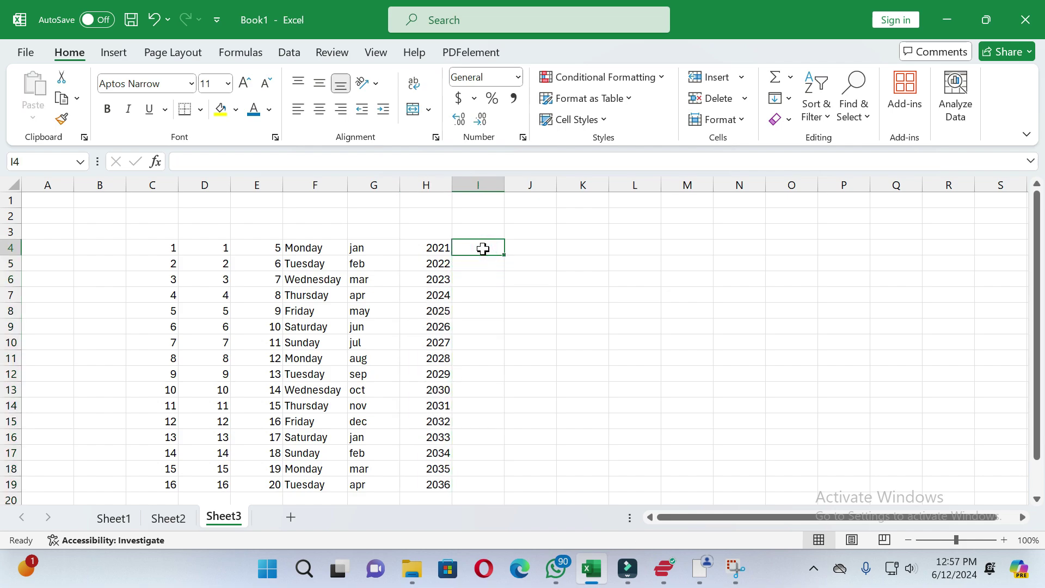
{"action": "type", "text": "QU"}
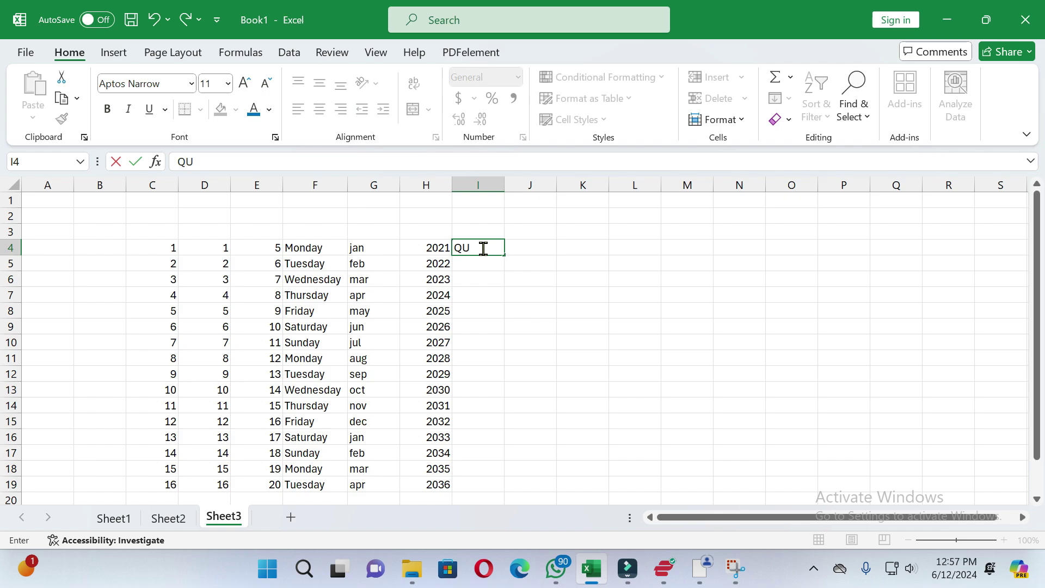
{"action": "type", "text": "ESTION1"}
{"action": "left_click", "coordinate": [486, 266]}
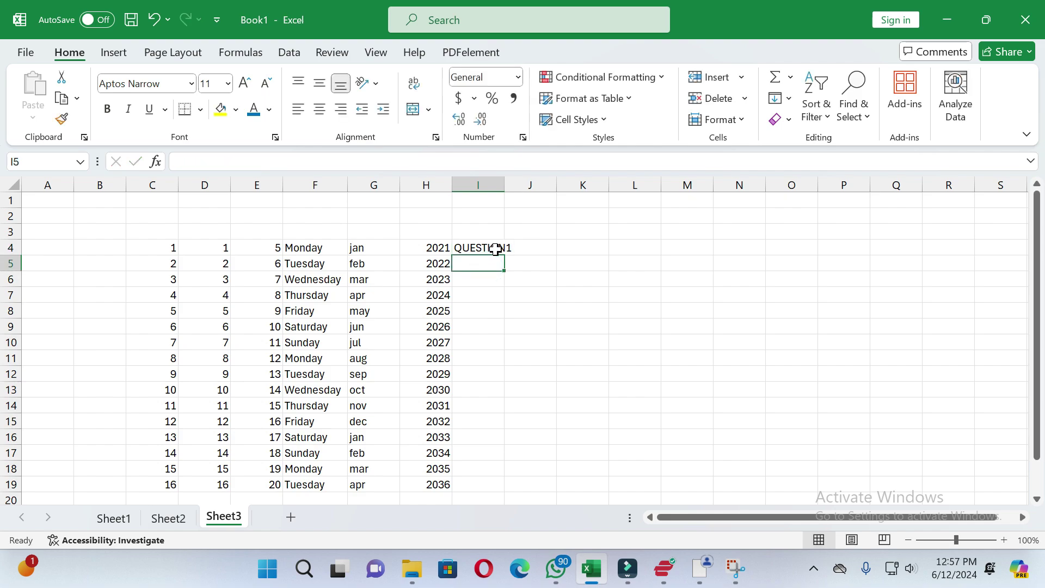
{"action": "left_click", "coordinate": [495, 249]}
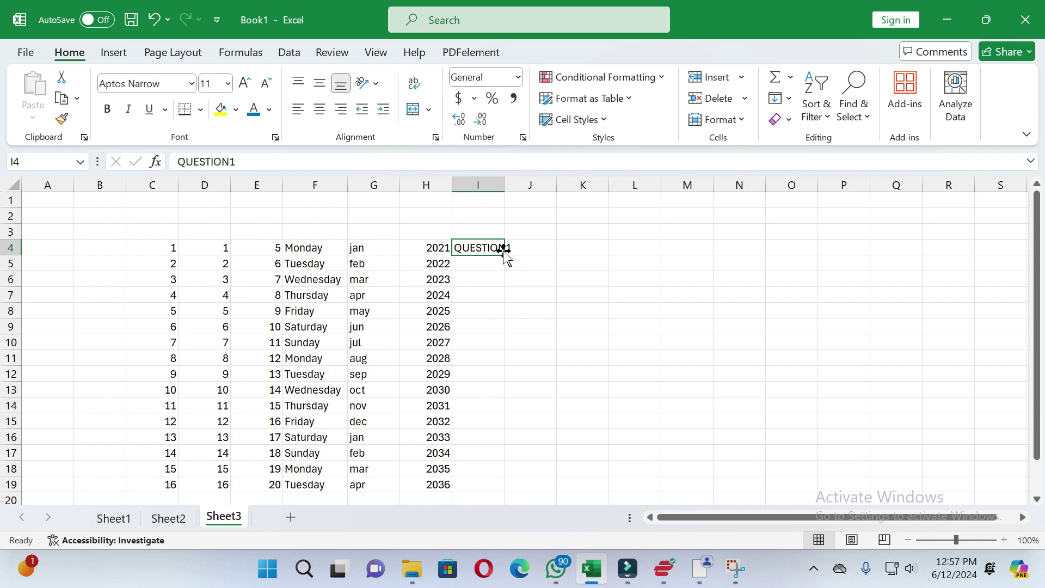
{"action": "left_click_drag", "start_coordinate": [505, 255], "coordinate": [511, 498]}
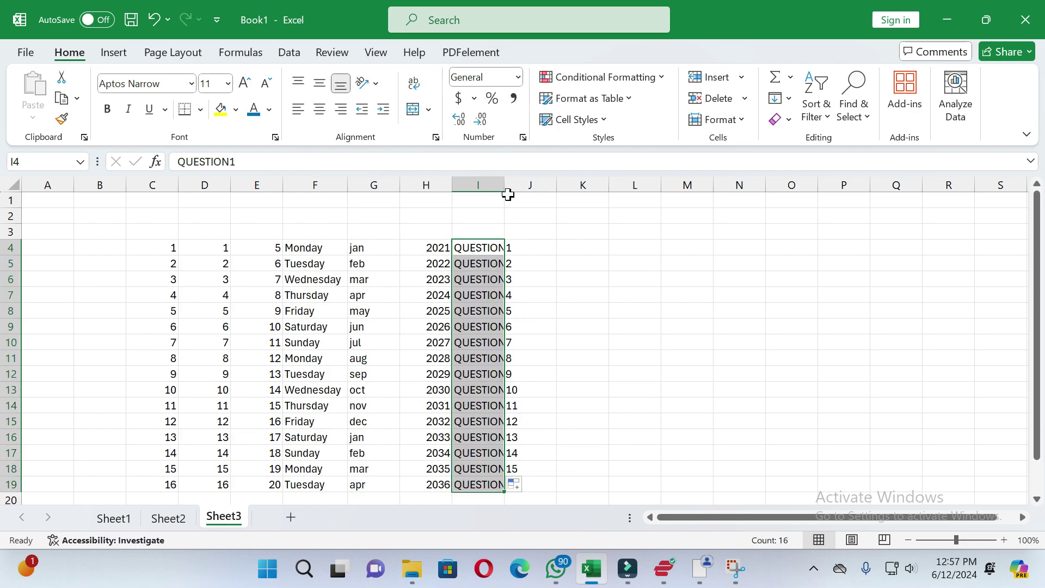
{"action": "left_click_drag", "start_coordinate": [503, 191], "coordinate": [520, 196]}
Step: Enter ANSWER1 in J4, fill labels to ANSWER16 in J19, and widen column J
{"action": "left_click", "coordinate": [544, 241]}
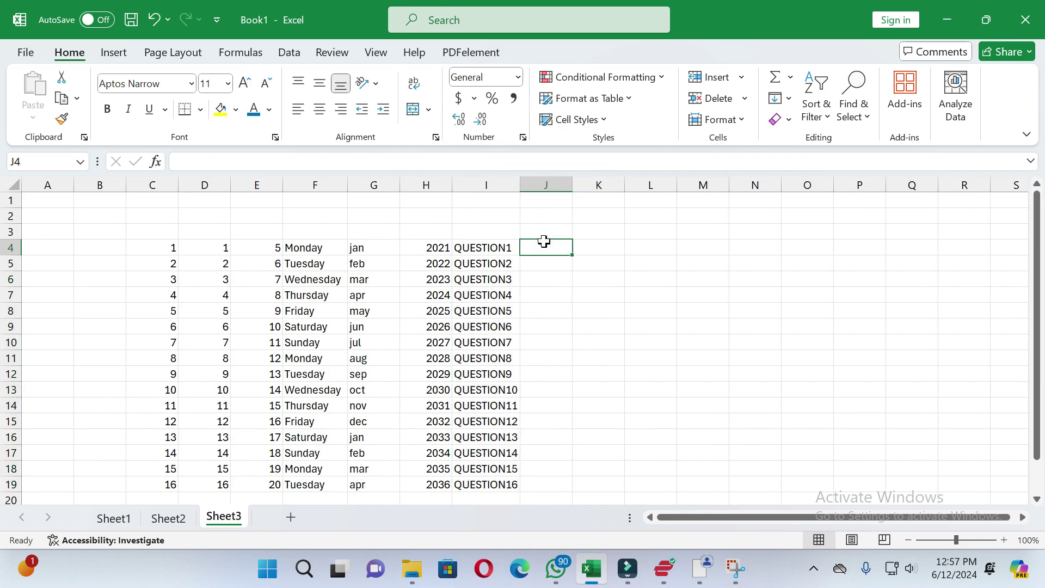
{"action": "type", "text": "AN"}
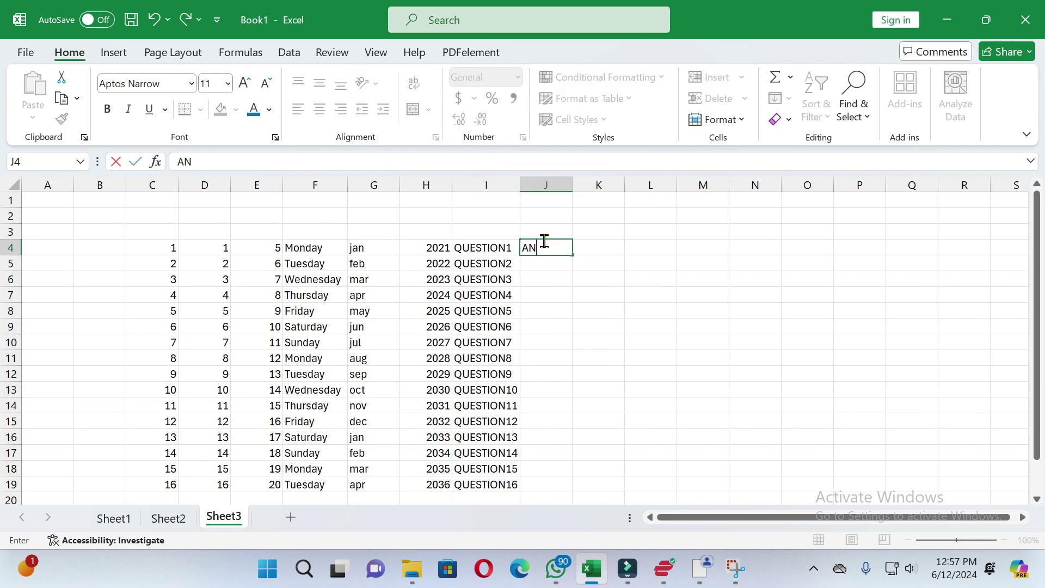
{"action": "type", "text": "S"}
{"action": "type", "text": "WERT"}
{"action": "type", "text": "1"}
{"action": "key", "text": "Return"}
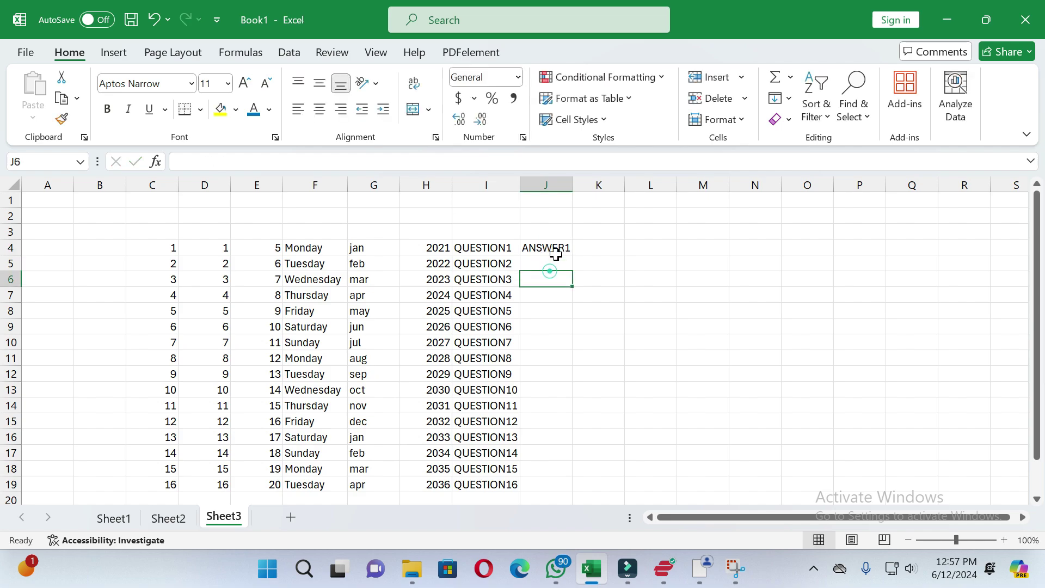
{"action": "left_click", "coordinate": [555, 245]}
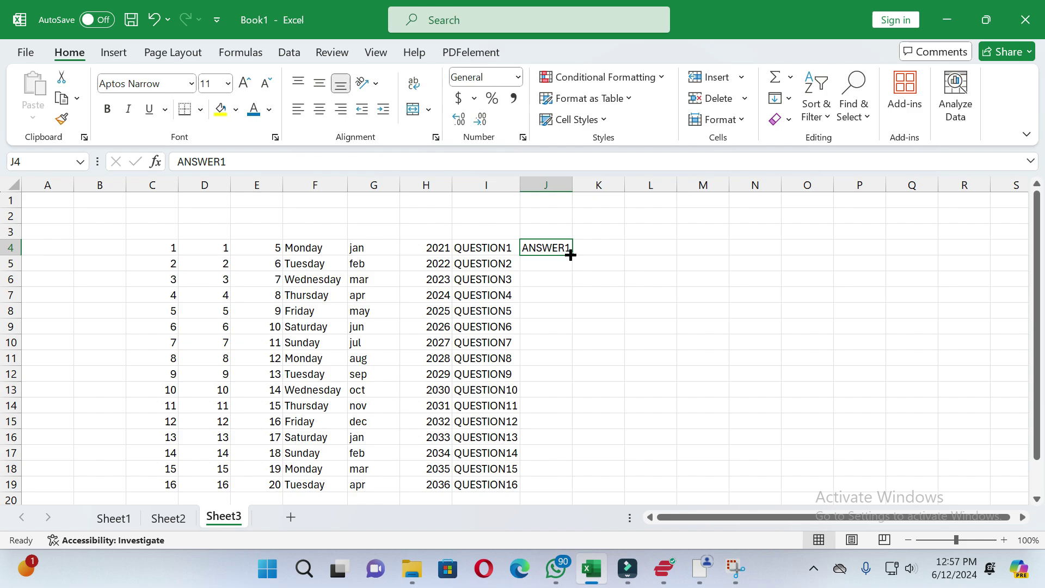
{"action": "left_click_drag", "start_coordinate": [571, 255], "coordinate": [562, 485]}
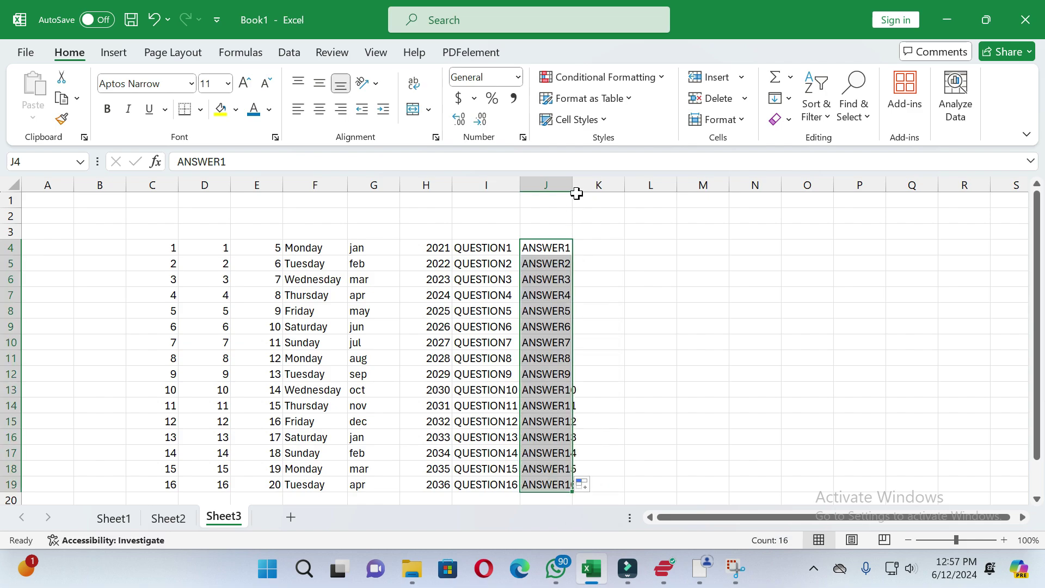
{"action": "left_click_drag", "start_coordinate": [572, 187], "coordinate": [588, 191]}
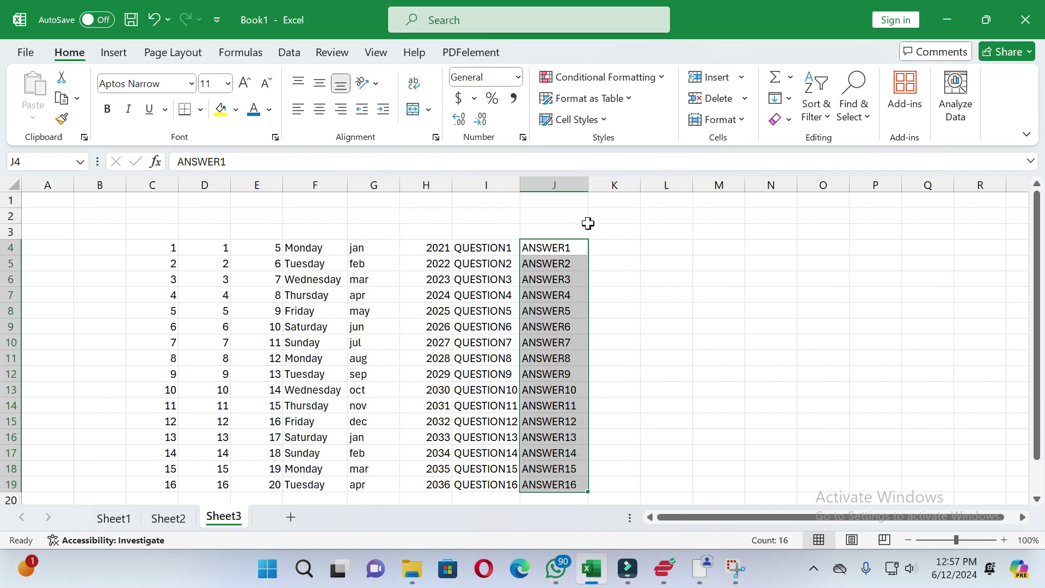
Step: Widen column K, enter 01-02-2021 in K4, and fill daily dates to 1/16/2021 in K18
{"action": "left_click", "coordinate": [640, 198]}
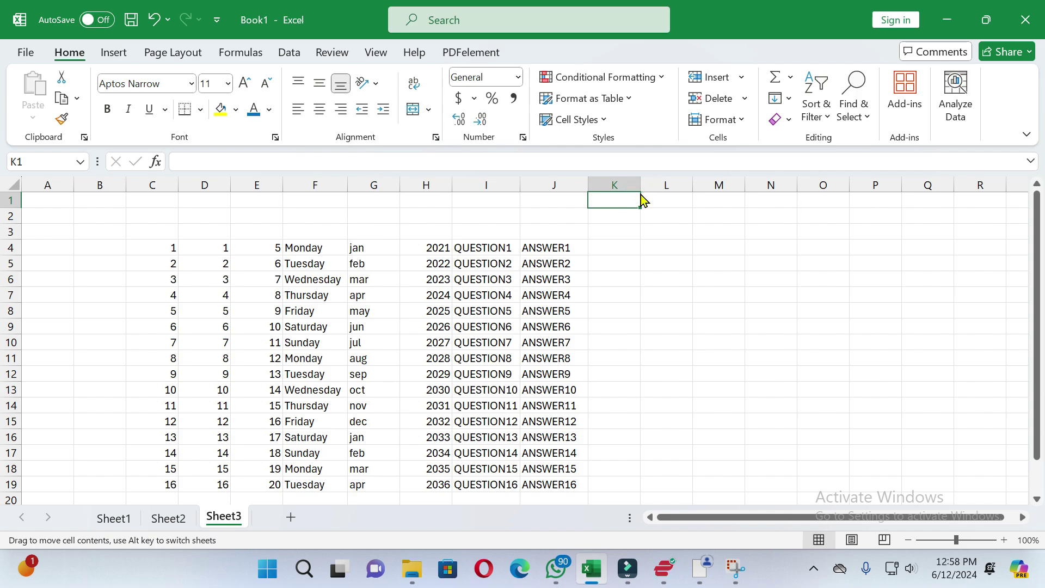
{"action": "left_click_drag", "start_coordinate": [641, 186], "coordinate": [648, 186]}
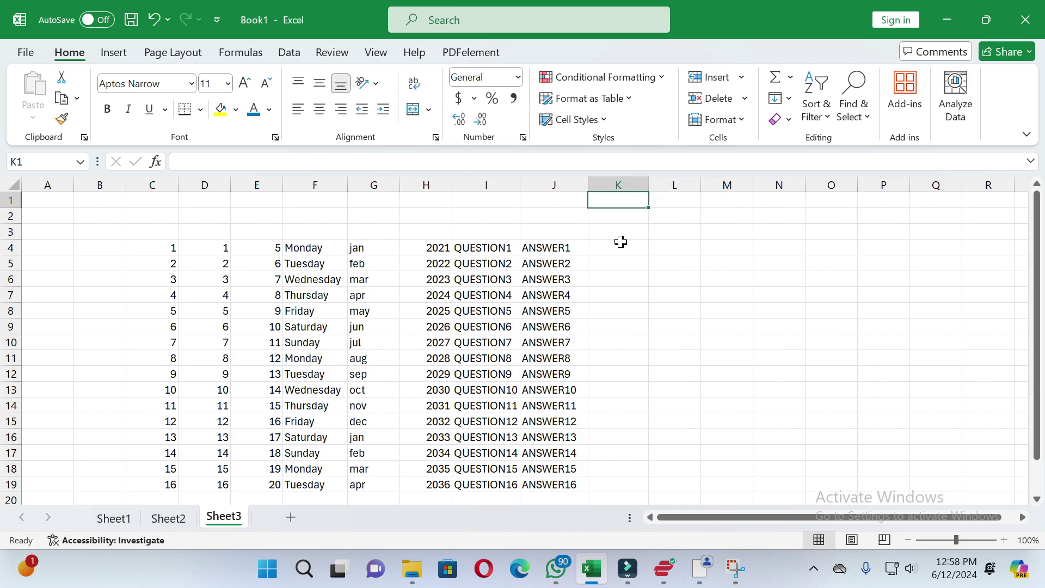
{"action": "left_click", "coordinate": [620, 243]}
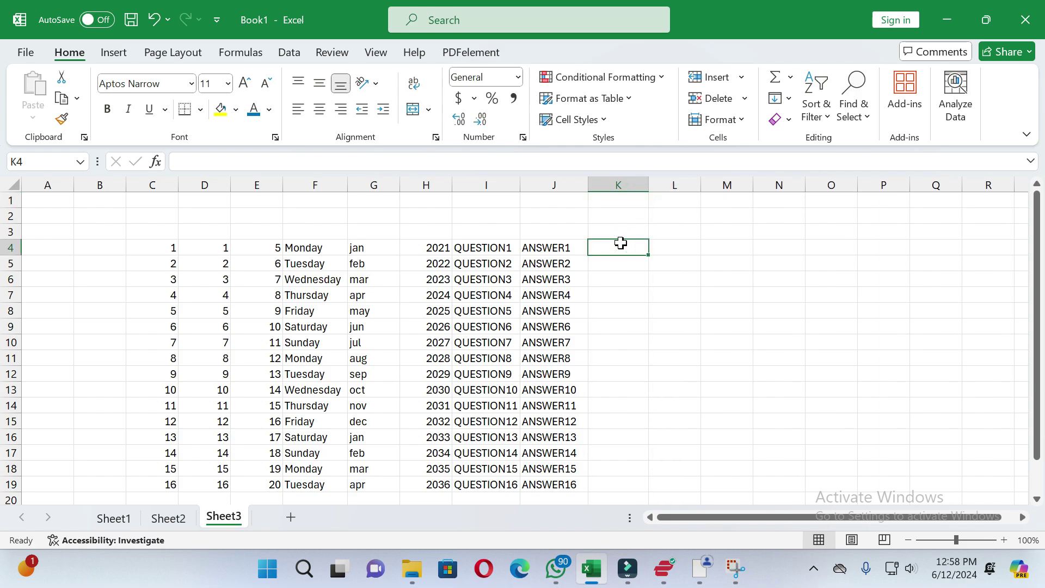
{"action": "type", "text": "01"}
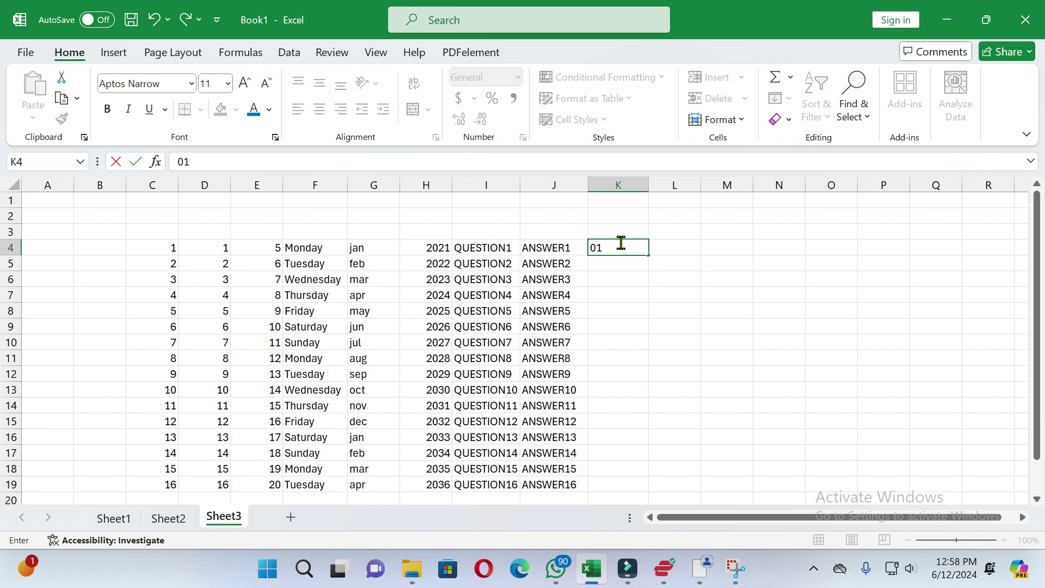
{"action": "type", "text": "-02-2021"}
{"action": "key", "text": "Return"}
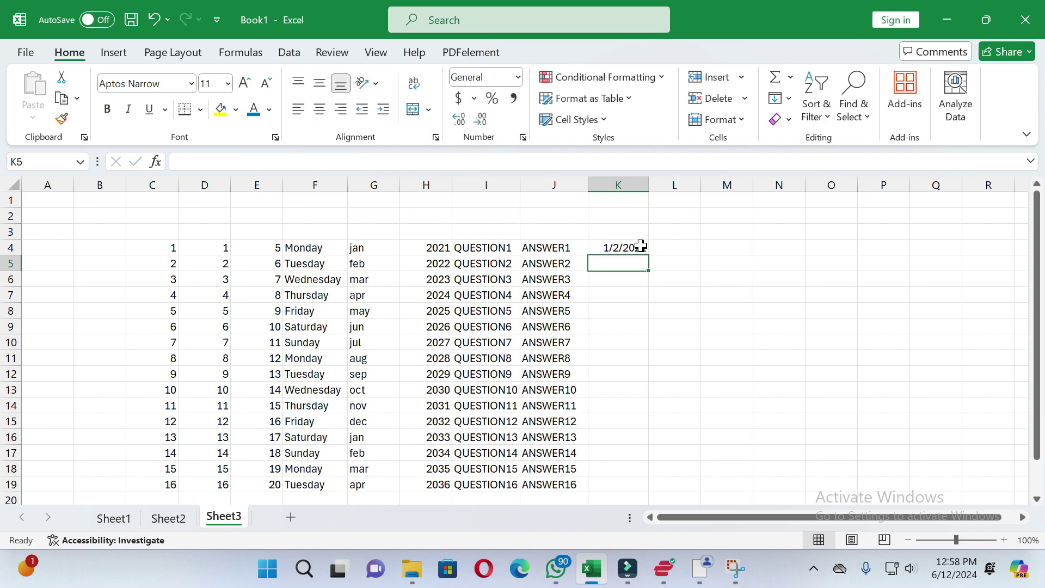
{"action": "left_click", "coordinate": [641, 246]}
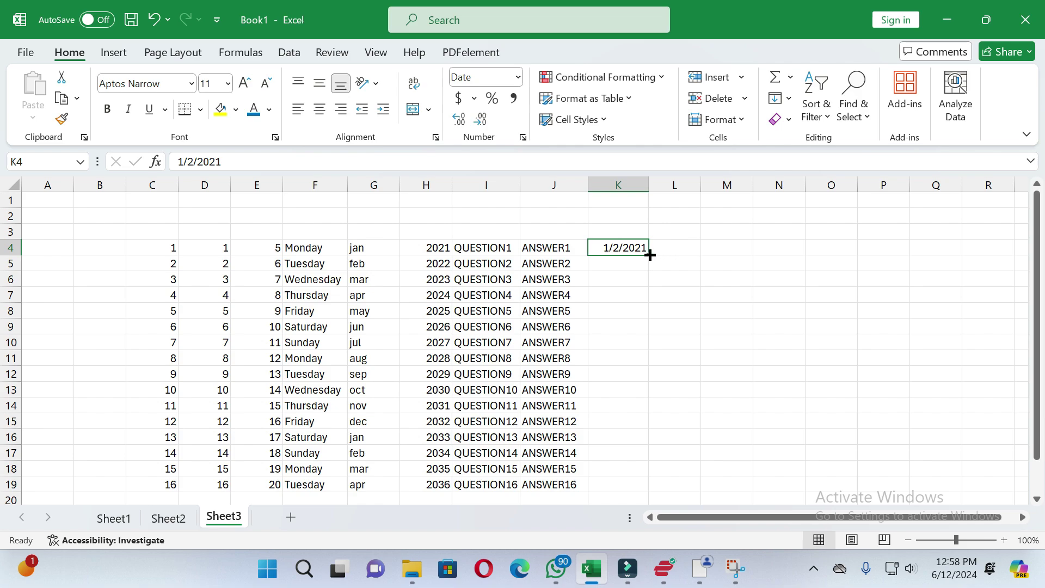
{"action": "left_click_drag", "start_coordinate": [649, 254], "coordinate": [648, 475]}
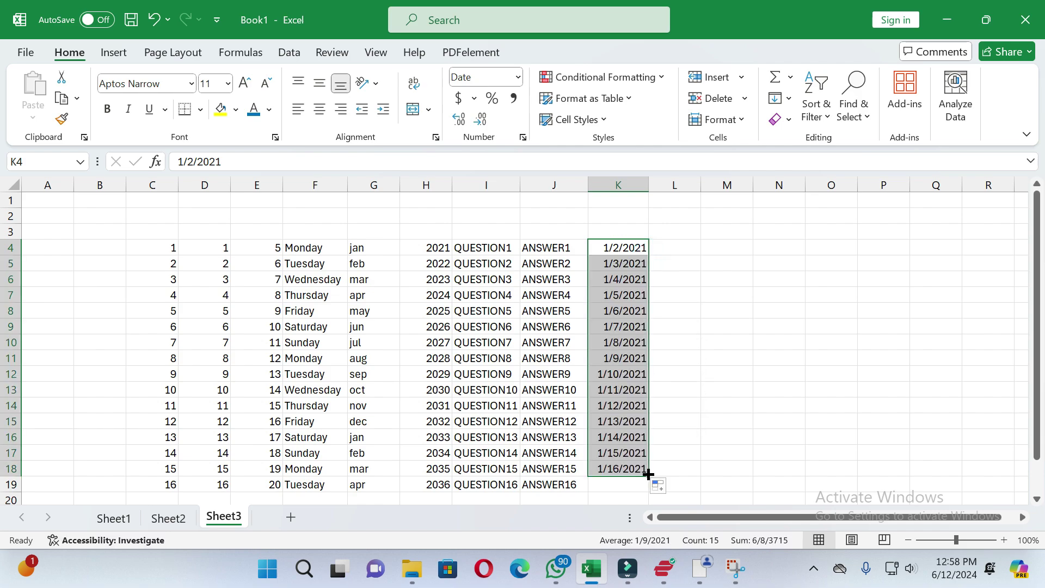
{"action": "left_click", "coordinate": [115, 243]}
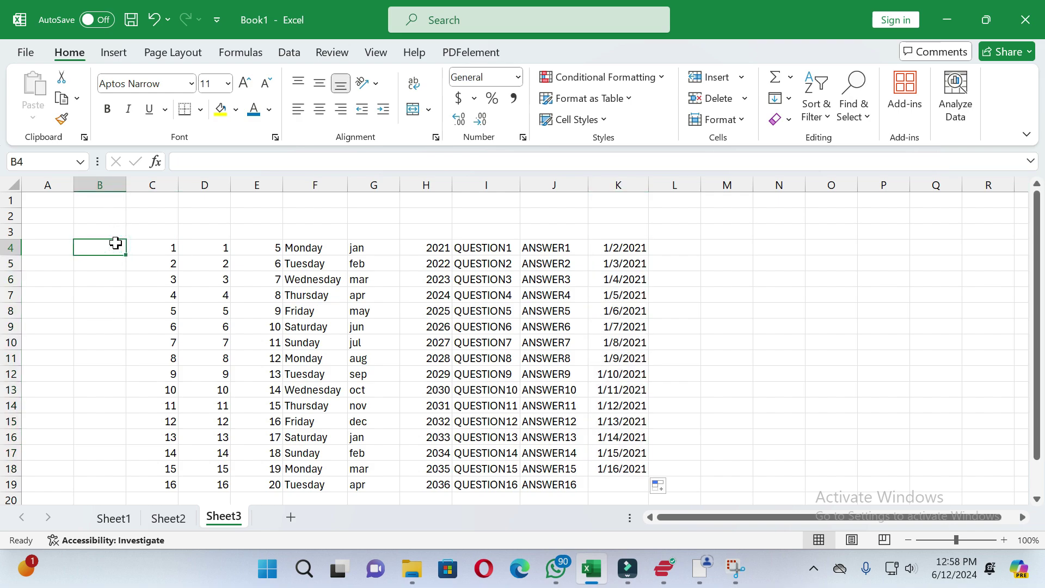
Step: Enter 2 and 4 in B4:B5 and extend the even numbers to 32 in B19
{"action": "type", "text": "2"}
{"action": "key", "text": "Return"}
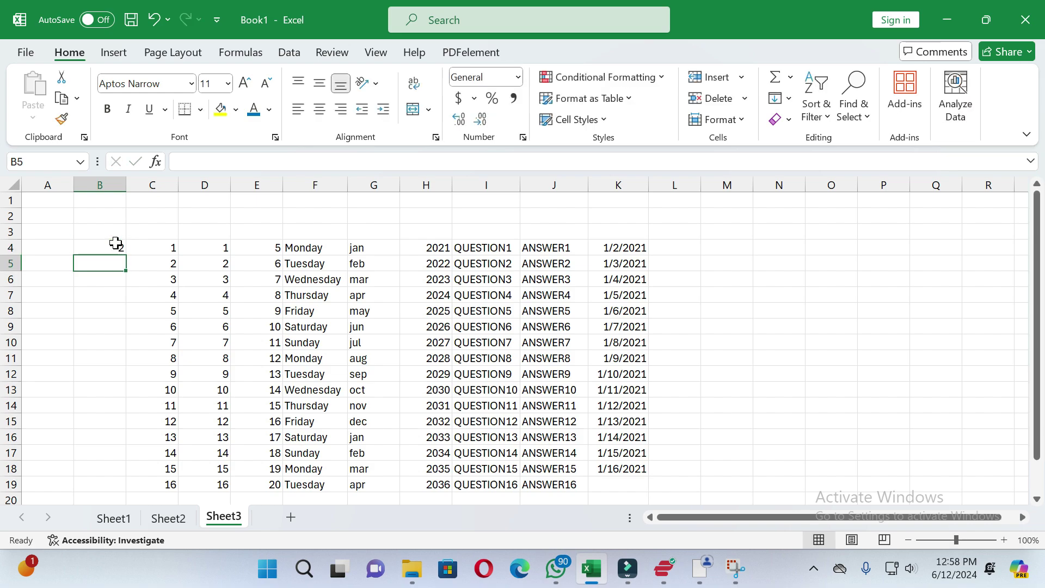
{"action": "type", "text": "4"}
{"action": "key", "text": "Return"}
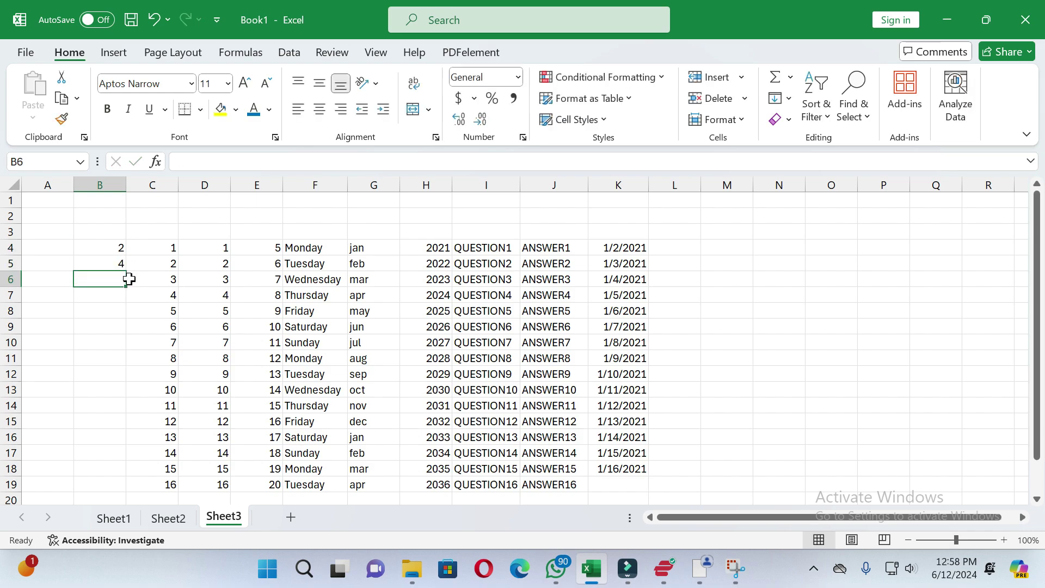
{"action": "left_click_drag", "start_coordinate": [104, 251], "coordinate": [120, 483]}
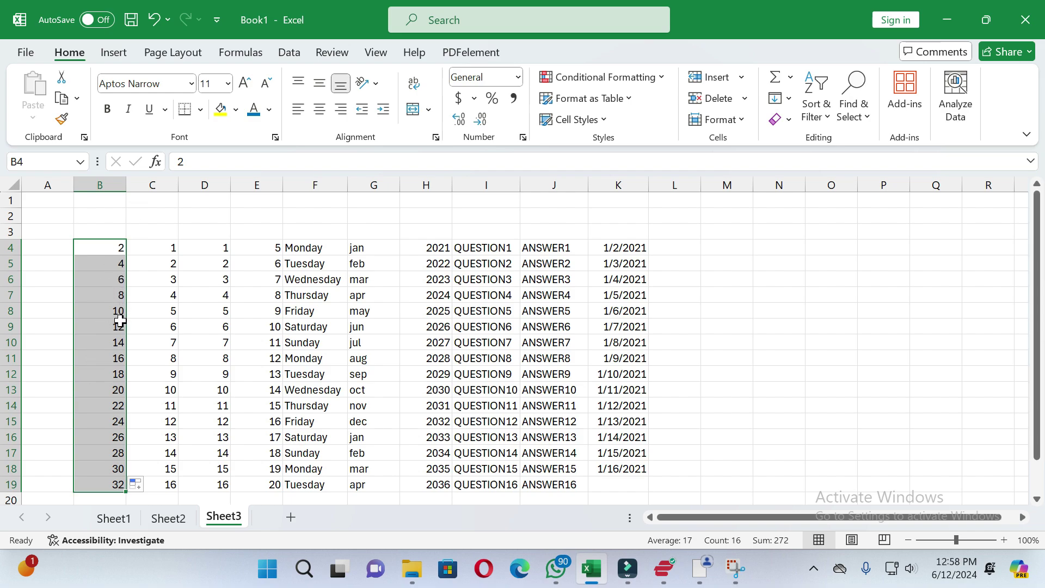
{"action": "left_click", "coordinate": [66, 348]}
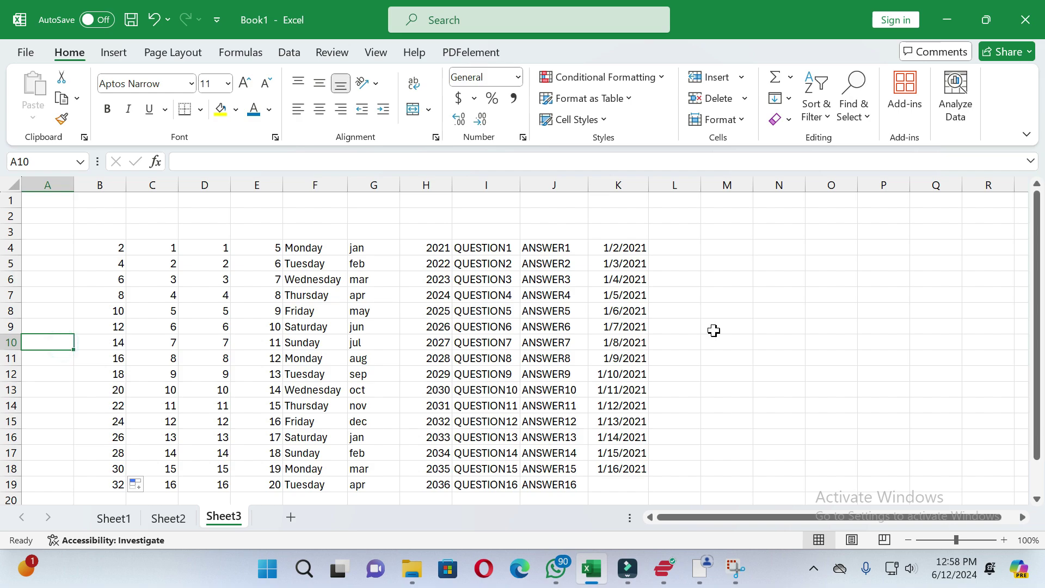